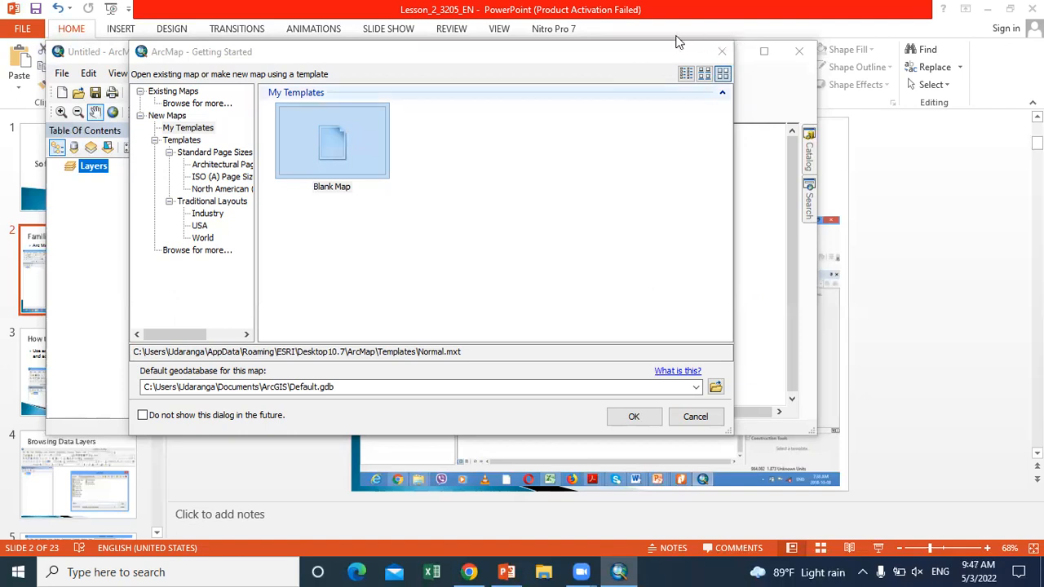
# Dismiss the Getting Started dialog to work in a maximized empty map, and open the Add Data dialog.
pyautogui.click(723, 54)
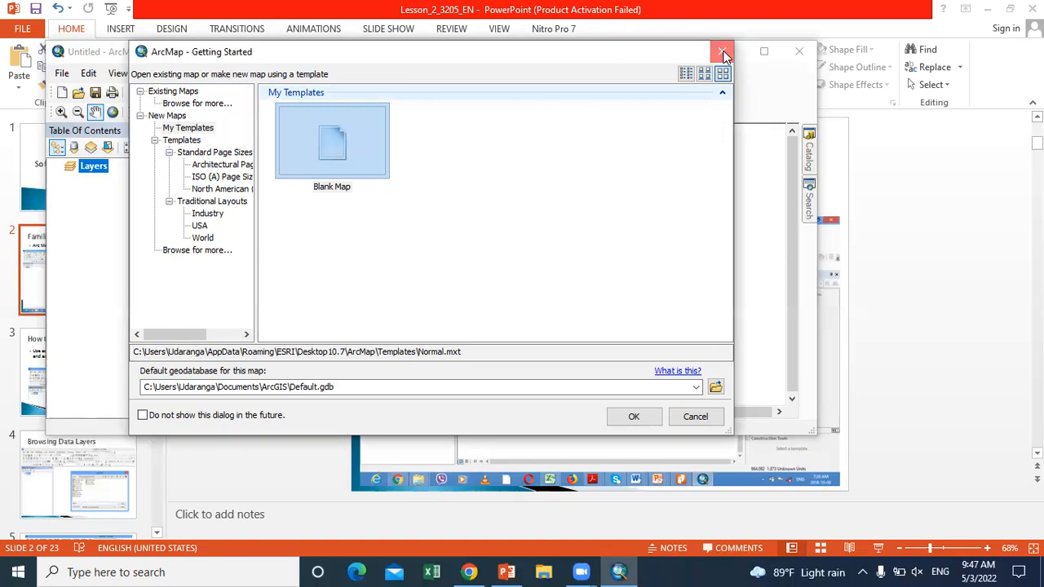
pyautogui.click(765, 51)
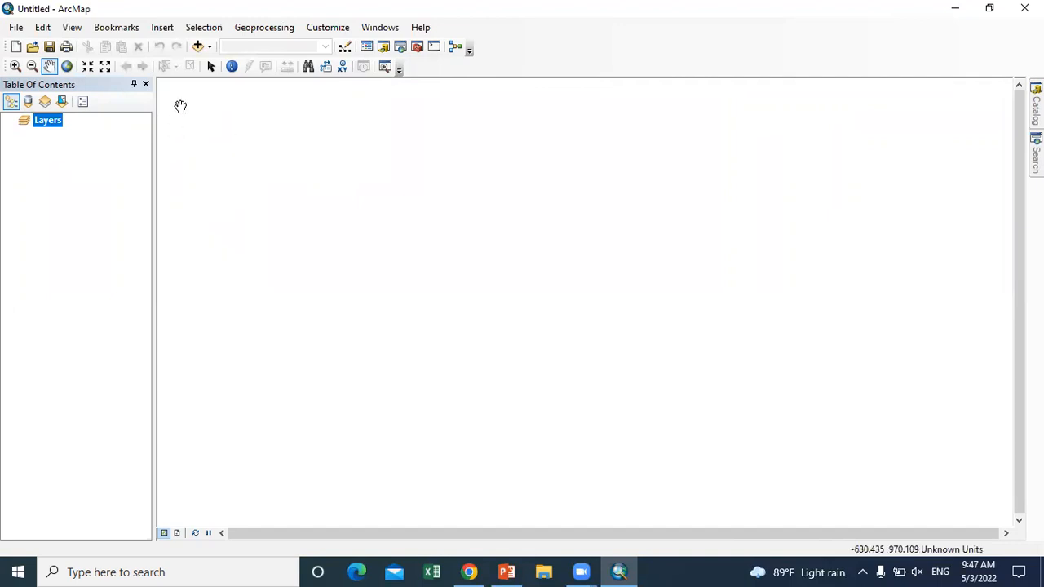
pyautogui.click(210, 49)
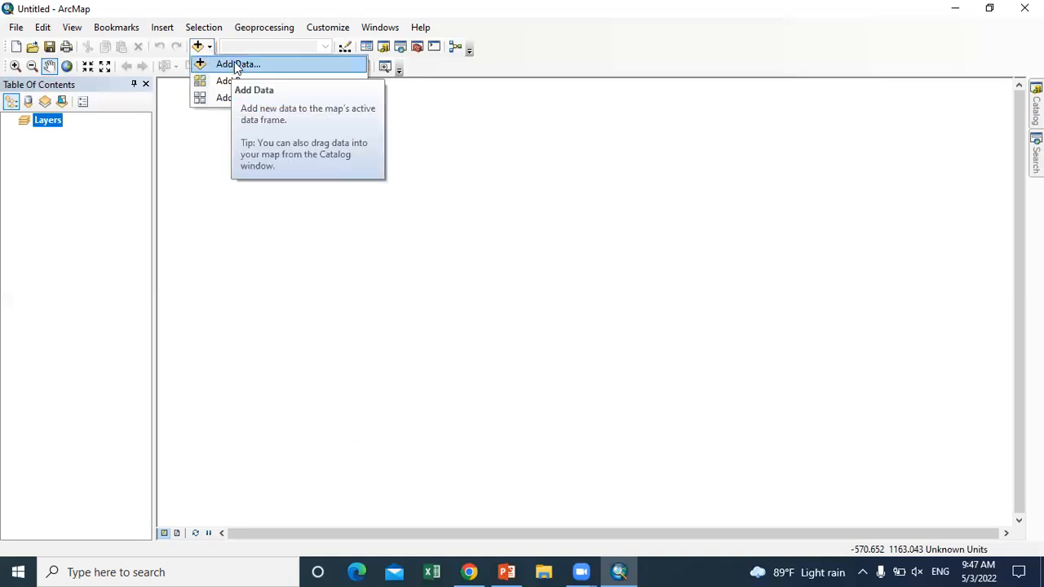
pyautogui.click(234, 63)
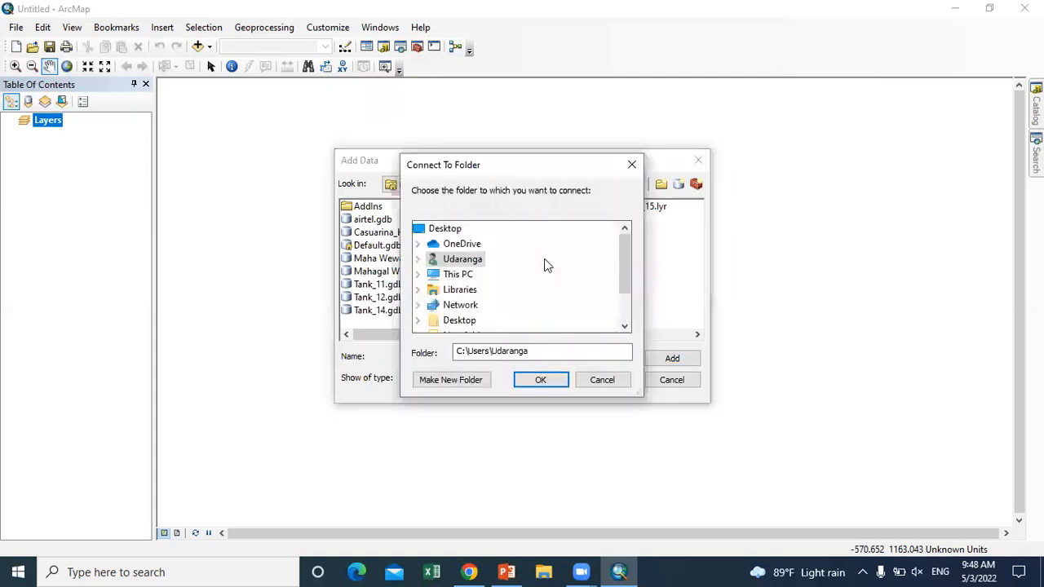
pyautogui.moveTo(624, 246)
pyautogui.mouseDown()
pyautogui.moveTo(625, 271)
pyautogui.moveTo(625, 239)
pyautogui.mouseUp()
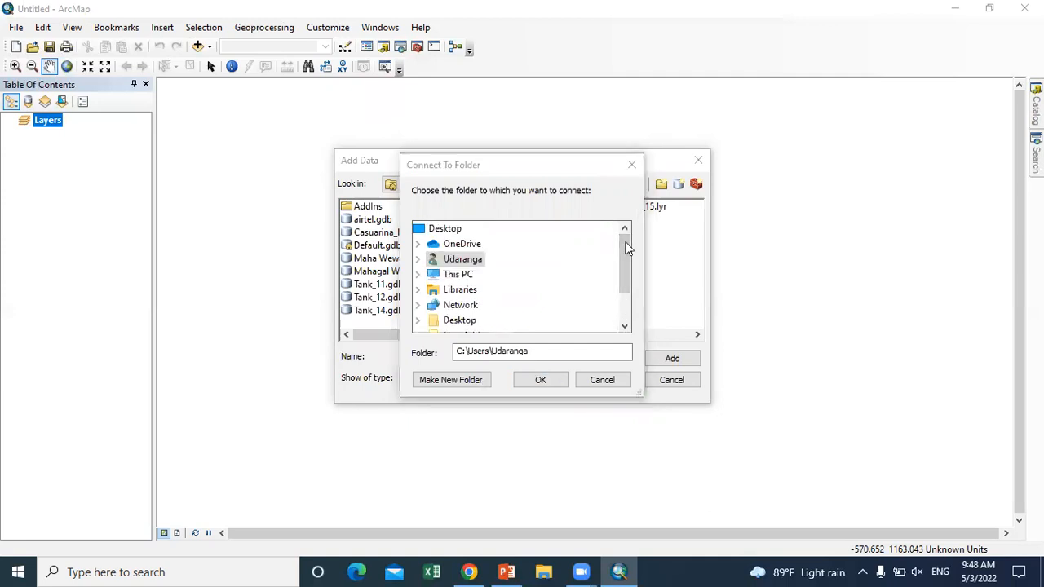
pyautogui.click(681, 294)
pyautogui.click(631, 166)
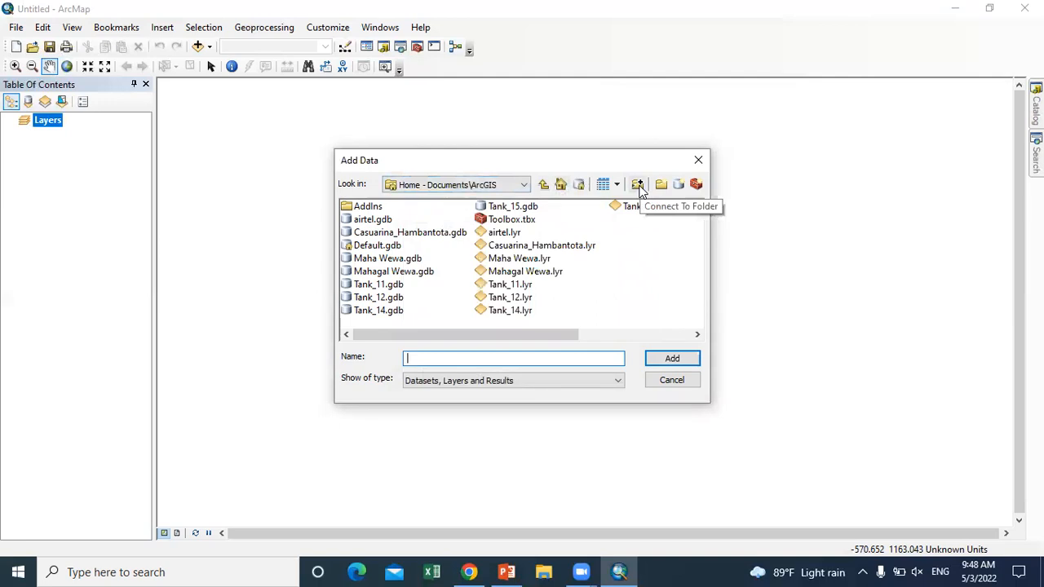
# Connect to the folder D:\CBEM_2304 and add its Divsec.shp shapefile to the map.
pyautogui.click(639, 186)
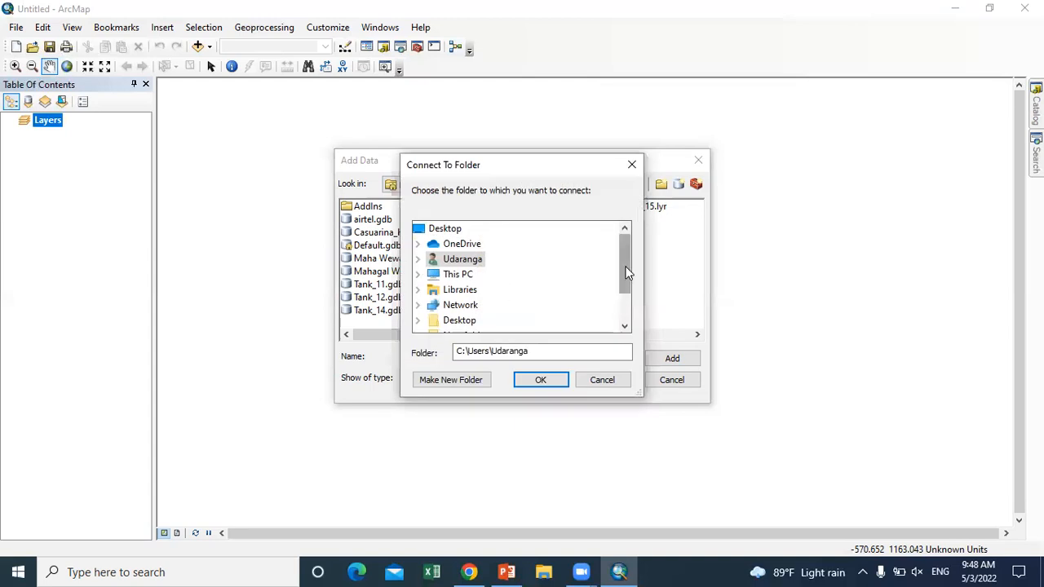
pyautogui.moveTo(627, 273); pyautogui.dragTo(626, 300)
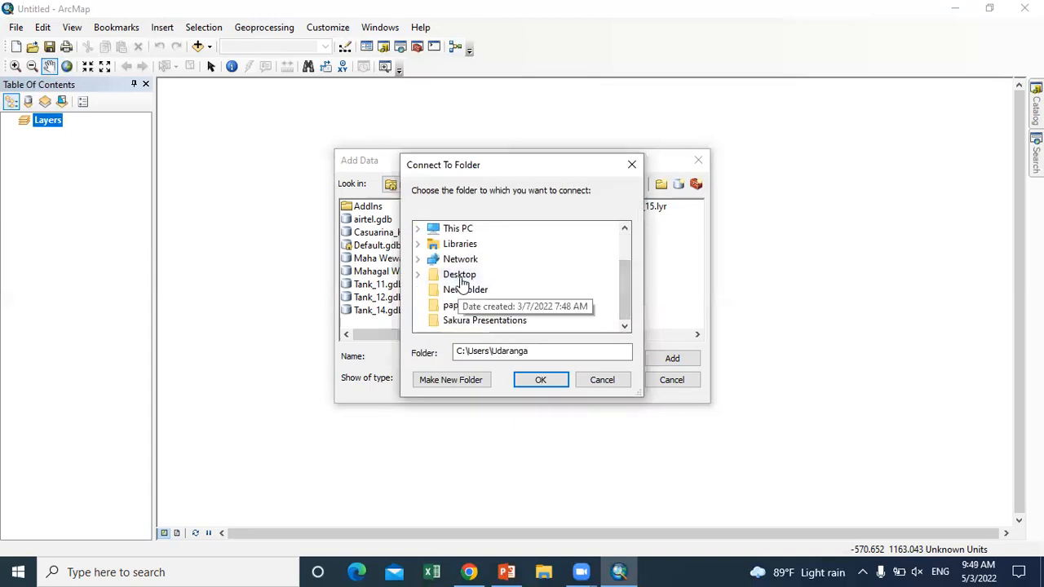
pyautogui.moveTo(627, 310); pyautogui.dragTo(626, 291)
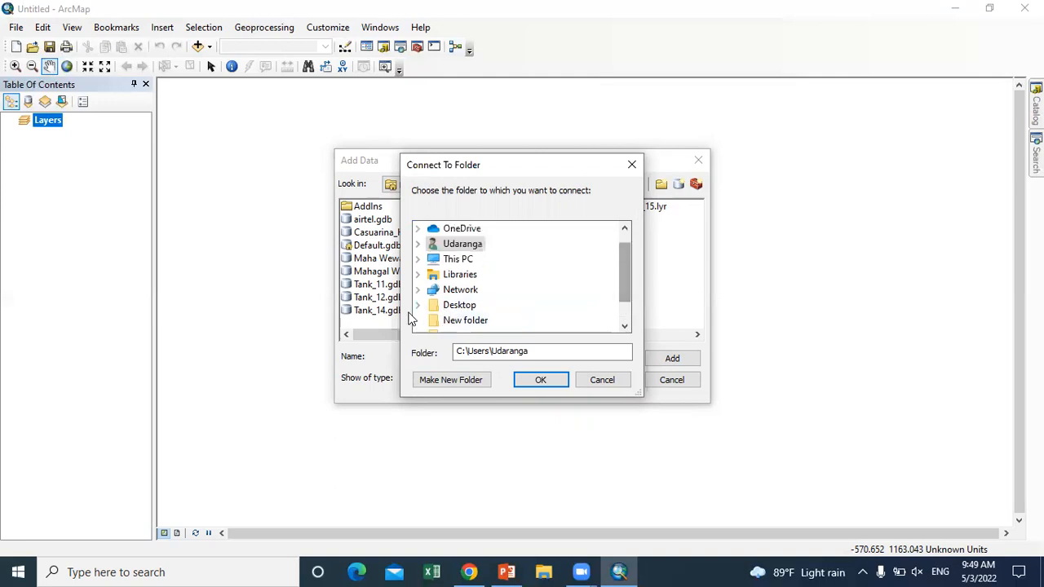
pyautogui.click(416, 260)
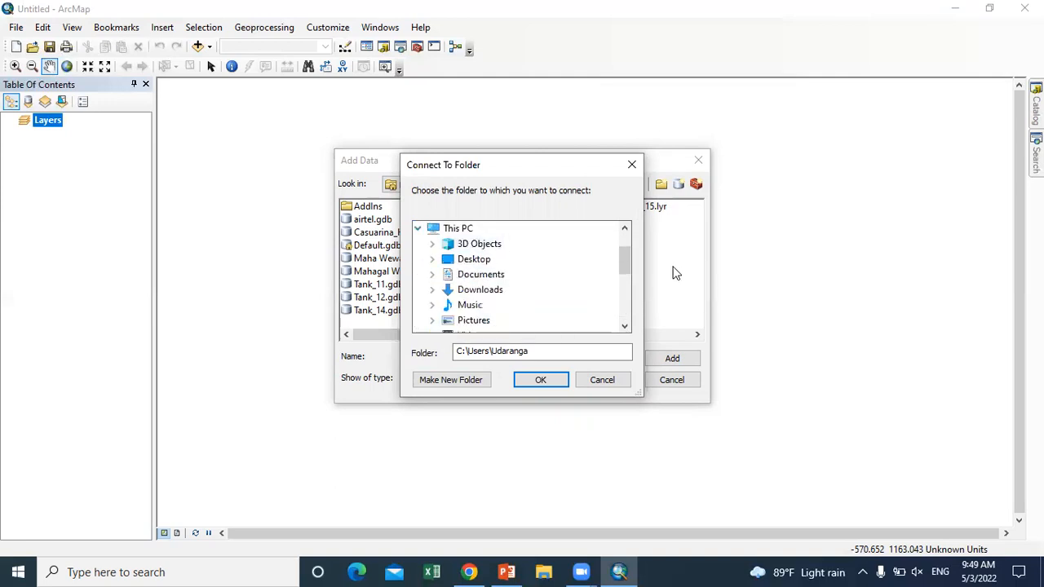
pyautogui.moveTo(628, 259); pyautogui.dragTo(627, 290)
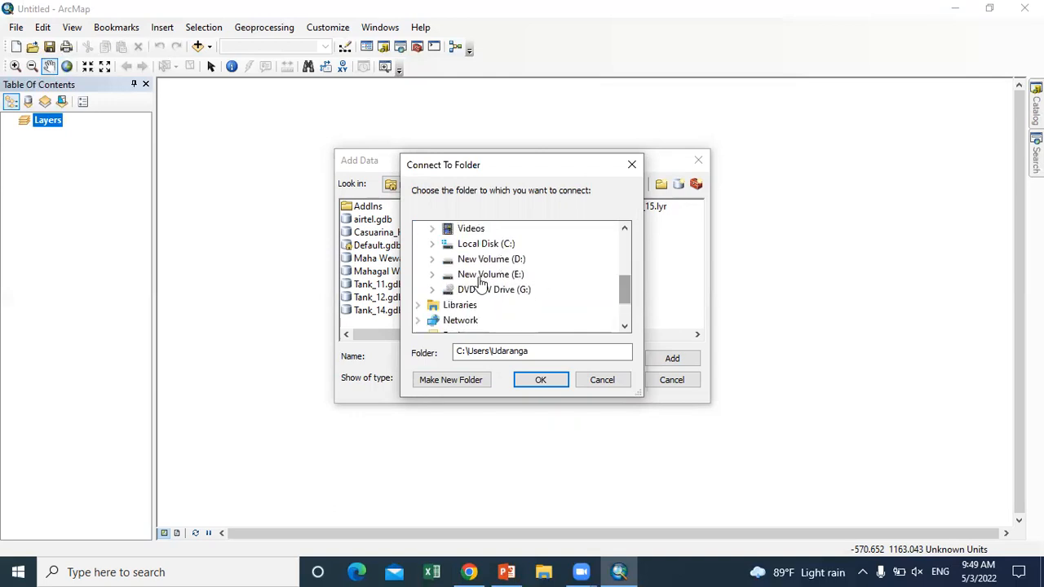
pyautogui.doubleClick(474, 261)
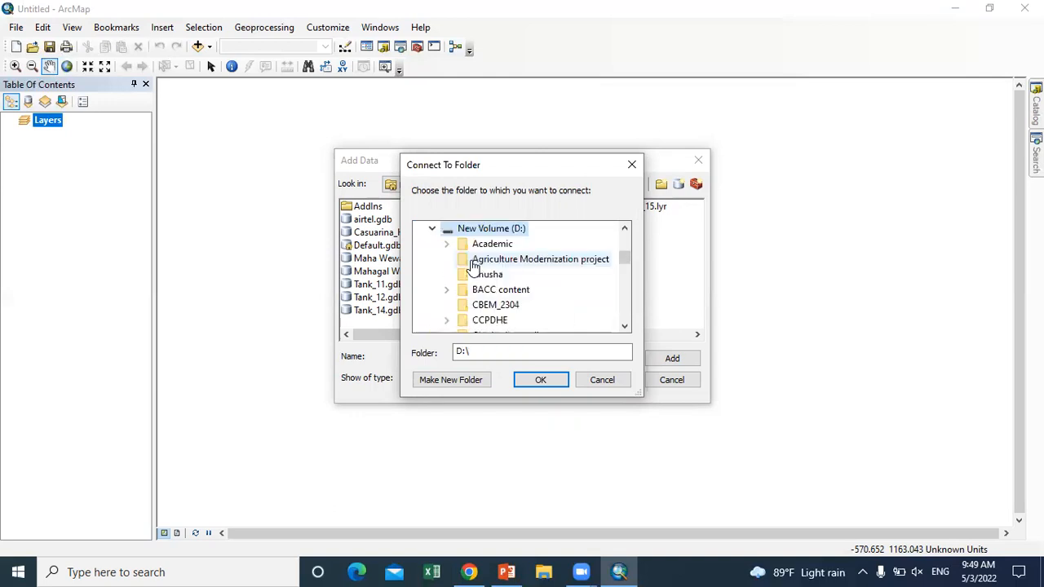
pyautogui.click(509, 312)
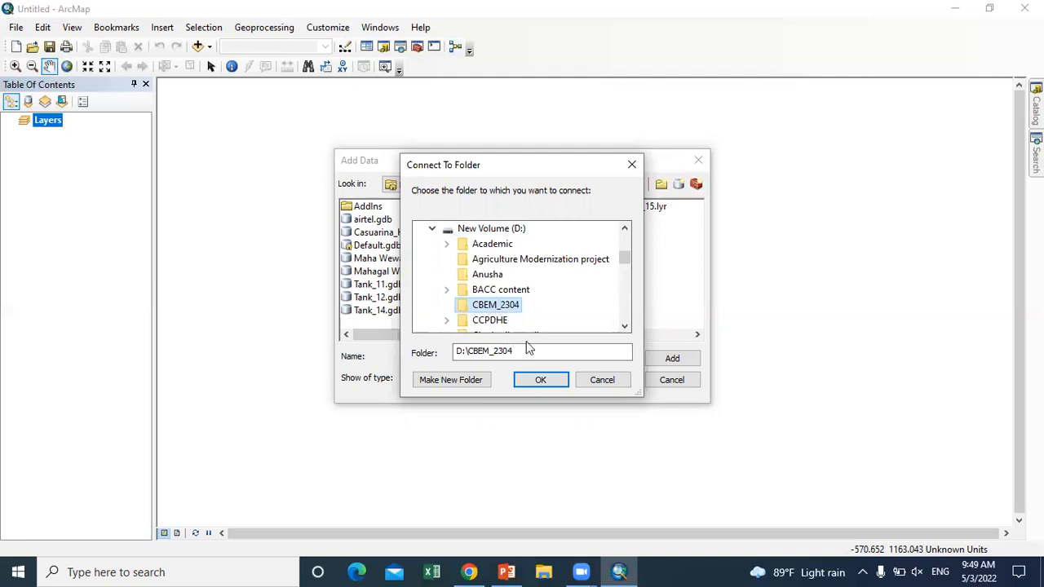
pyautogui.click(536, 381)
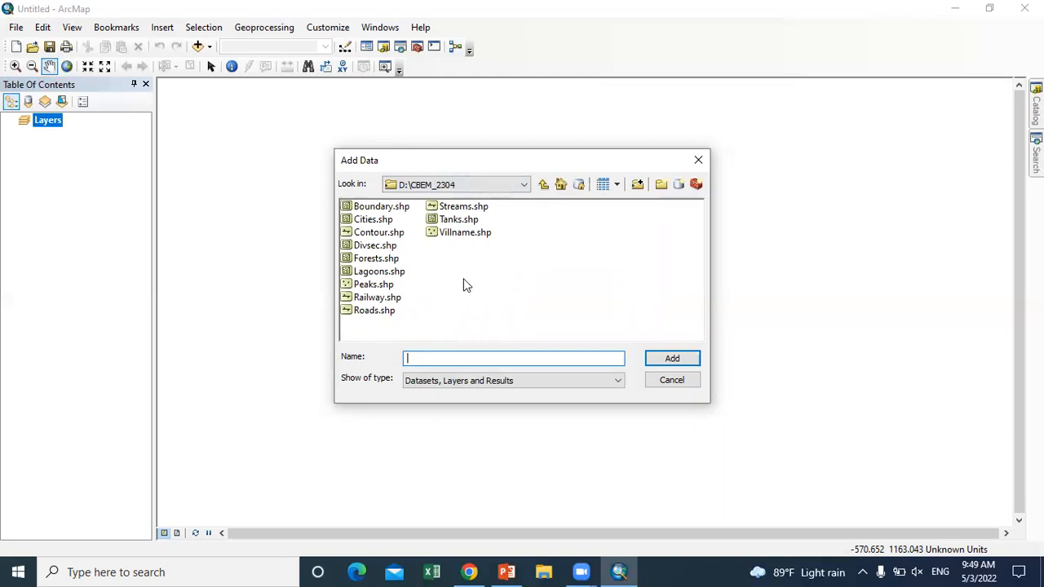
pyautogui.click(381, 249)
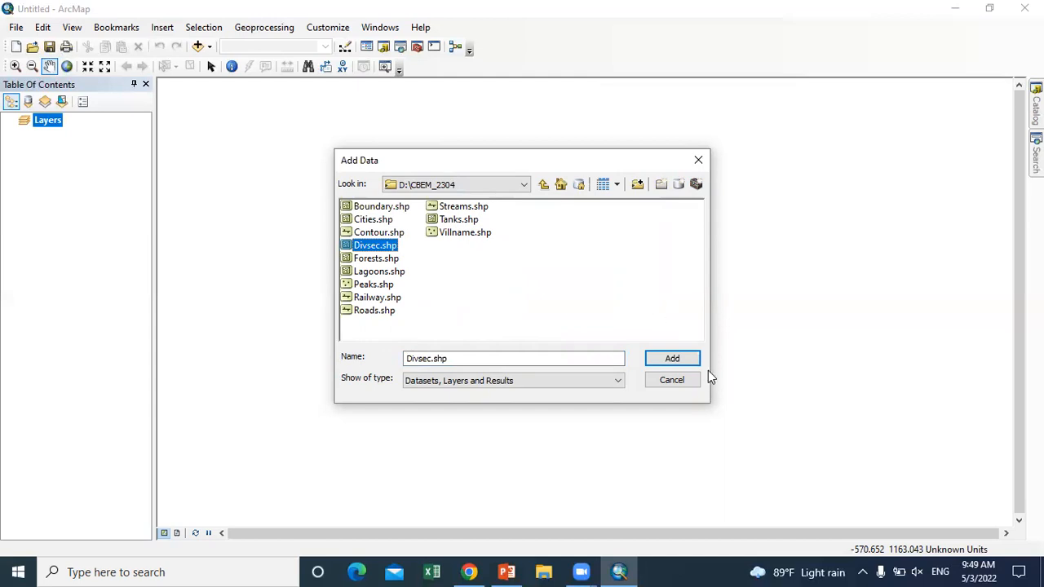
pyautogui.click(665, 363)
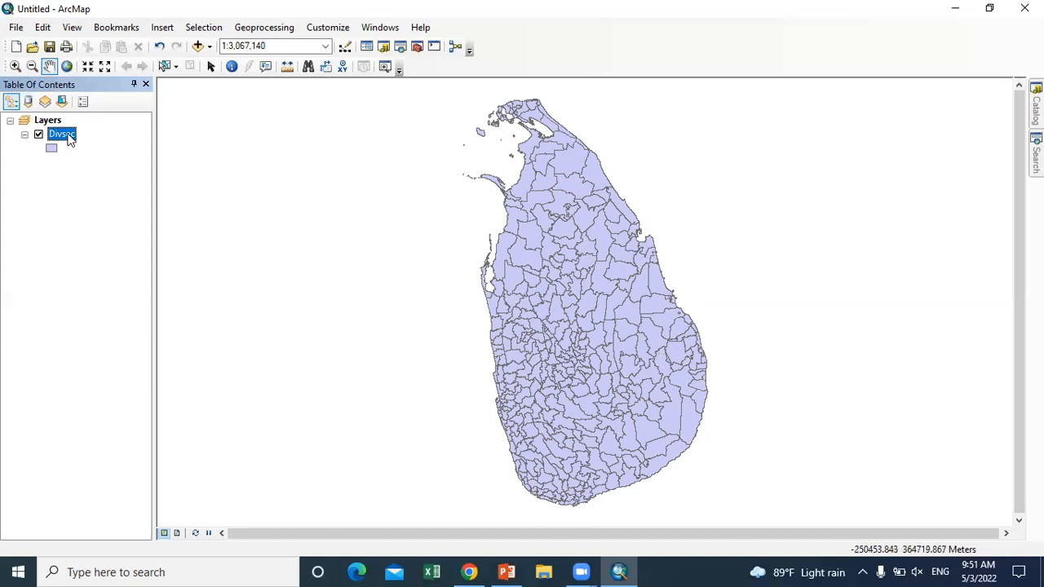
# Switch to PowerPoint and review the slides on adding and browsing data layers, up to slide 5.
pyautogui.click(506, 571)
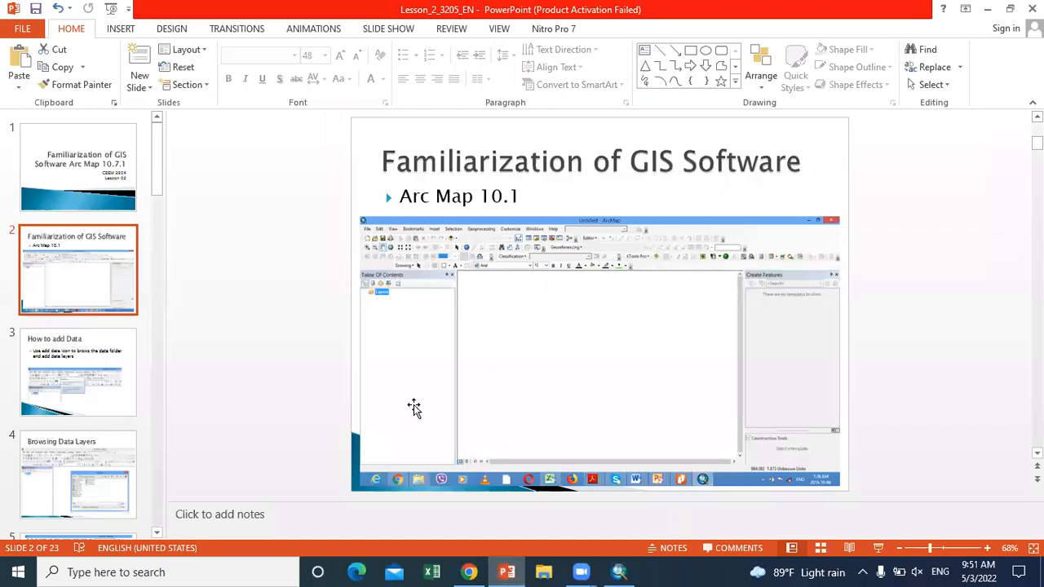
pyautogui.click(98, 377)
pyautogui.click(103, 472)
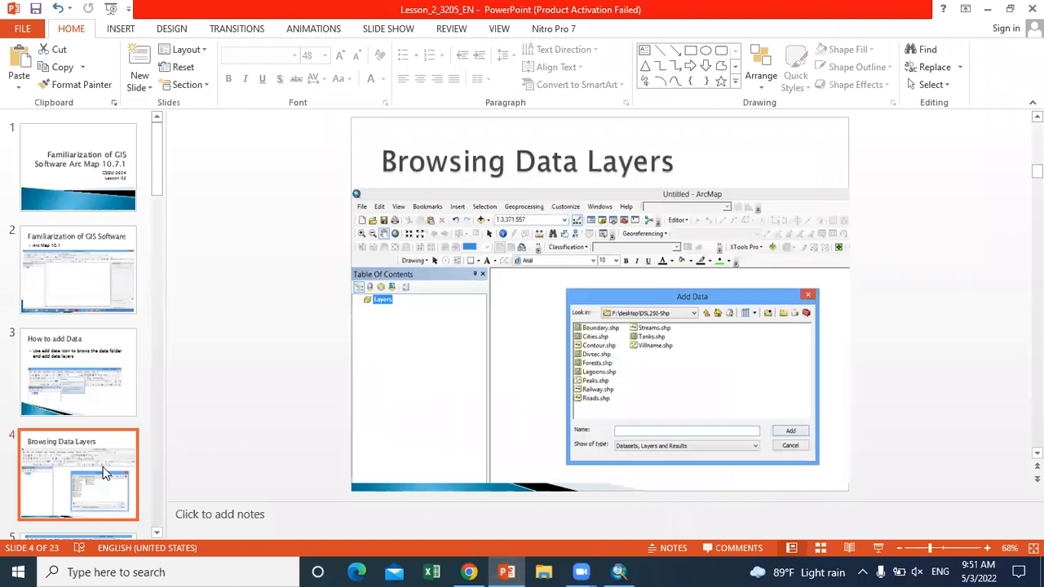
pyautogui.click(157, 536)
pyautogui.scroll(-3, 158, 535)
pyautogui.click(58, 389)
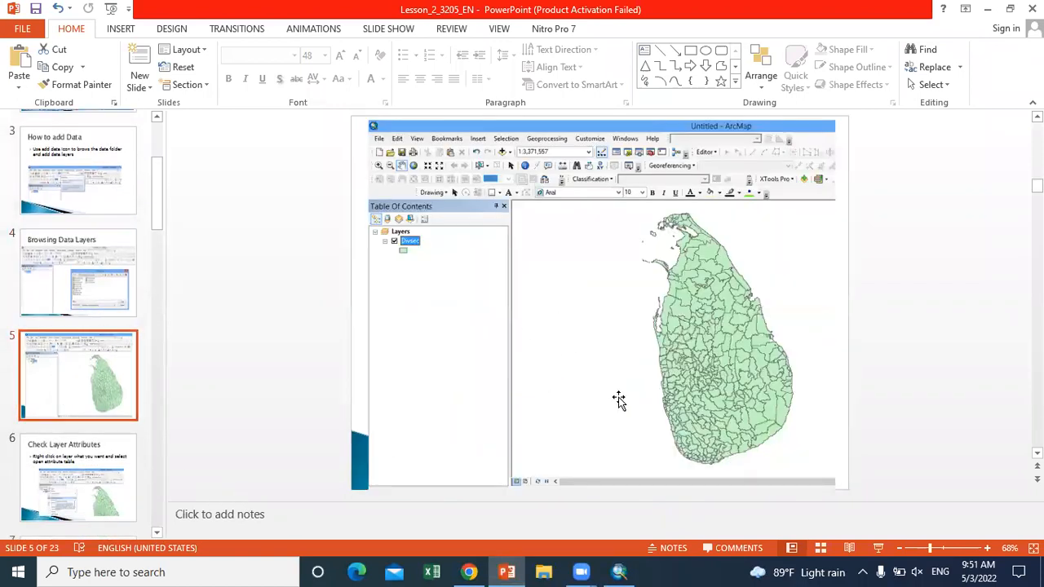
# Switch back to ArcMap and remove the Divsec layer from the map.
pyautogui.click(619, 572)
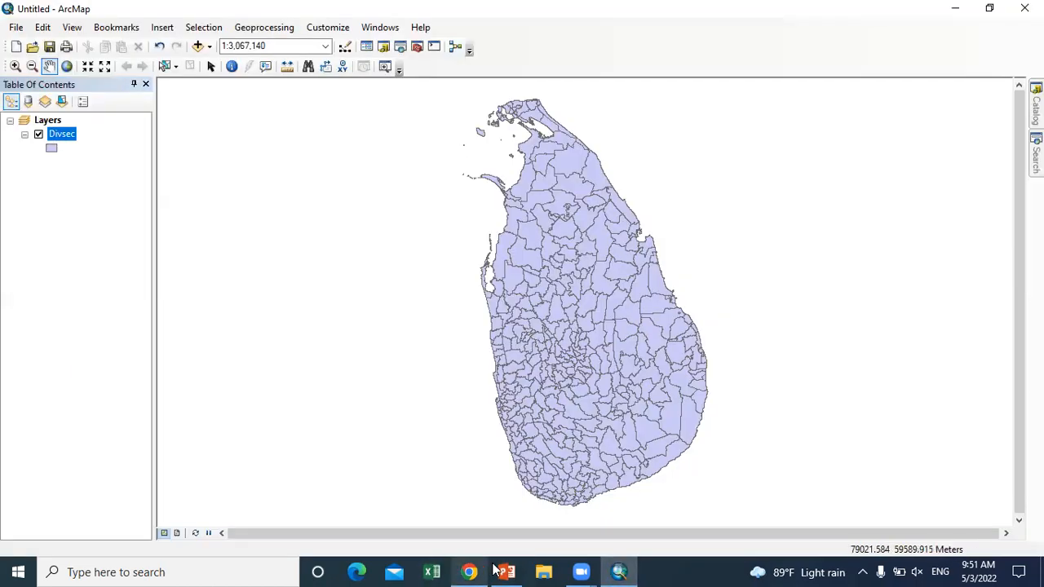
pyautogui.click(63, 135)
pyautogui.rightClick(62, 140)
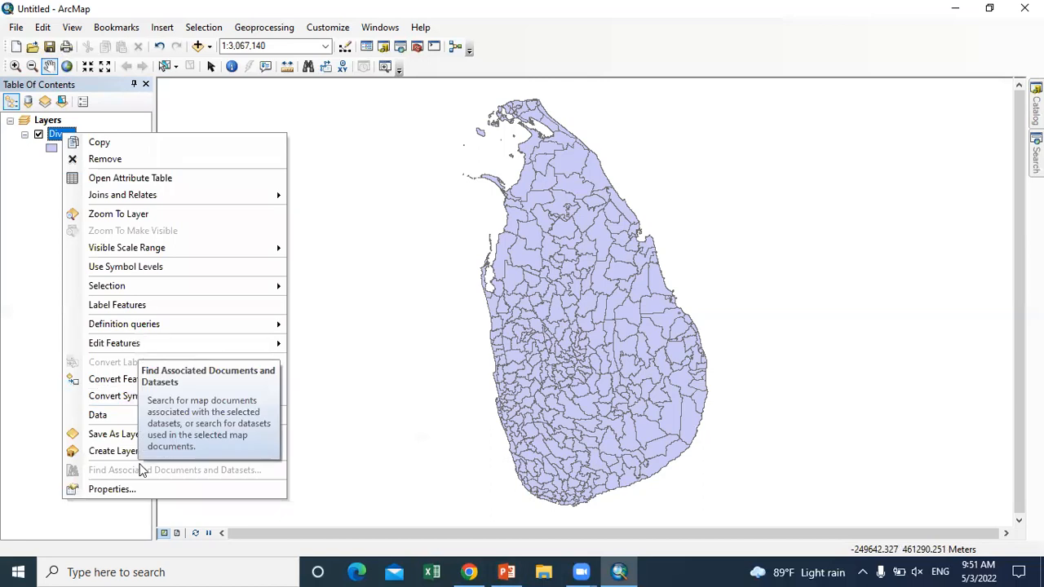
pyautogui.click(130, 160)
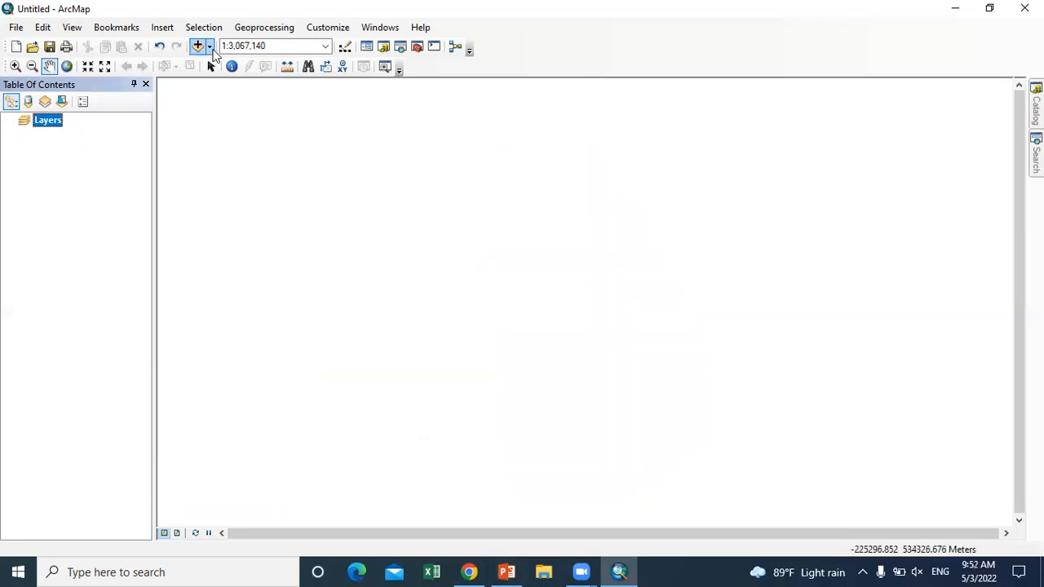
# Add the Streams.shp shapefile from the D:\CBEM_2304 folder to the map.
pyautogui.click(210, 47)
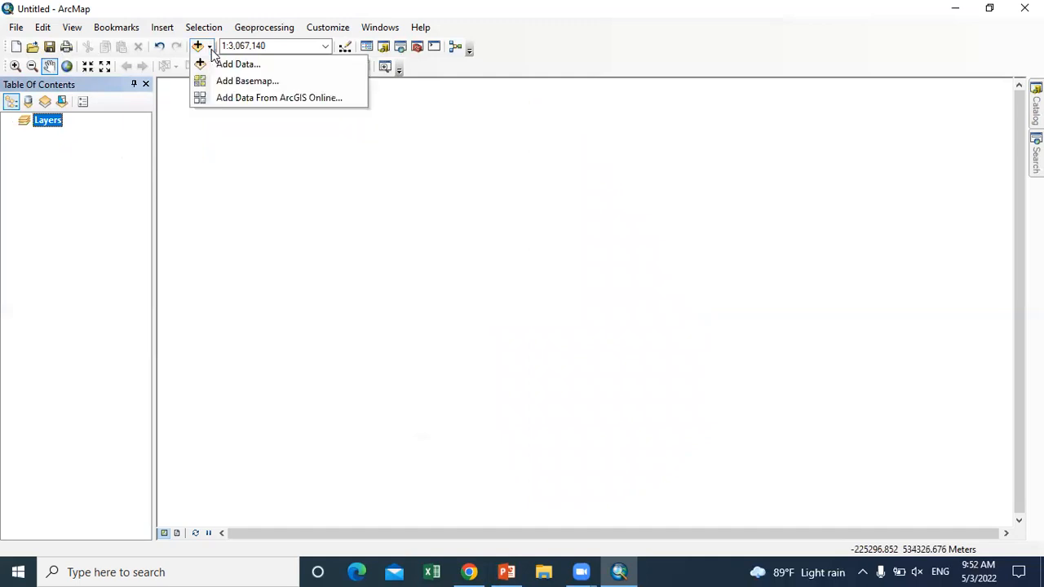
pyautogui.click(237, 64)
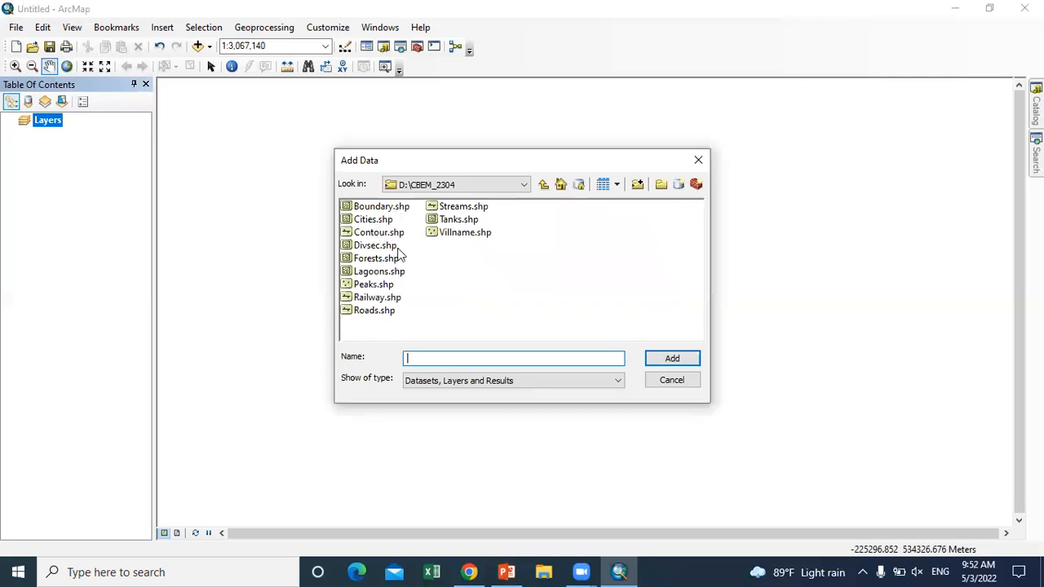
pyautogui.click(445, 211)
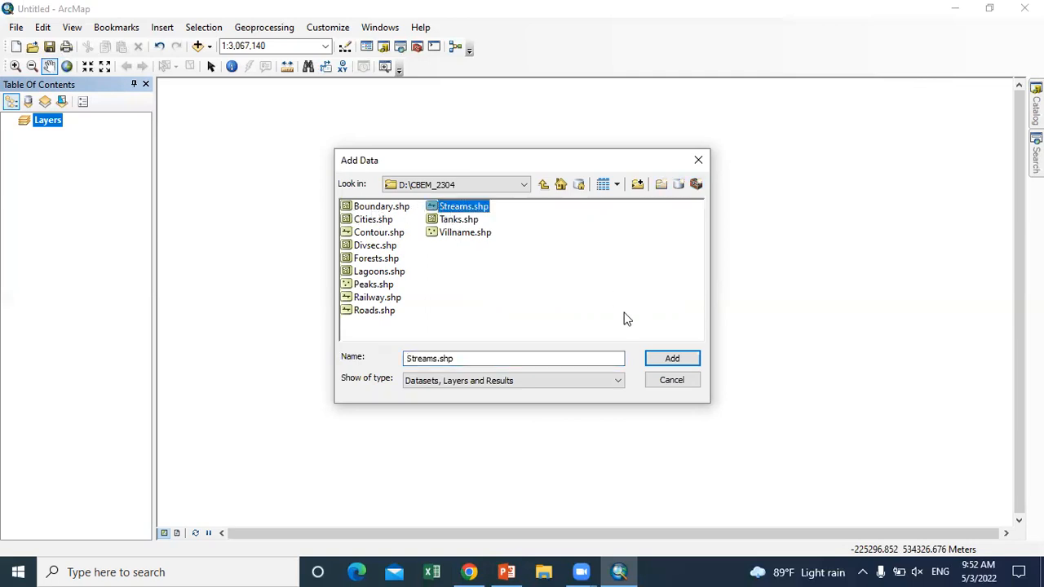
pyautogui.click(664, 359)
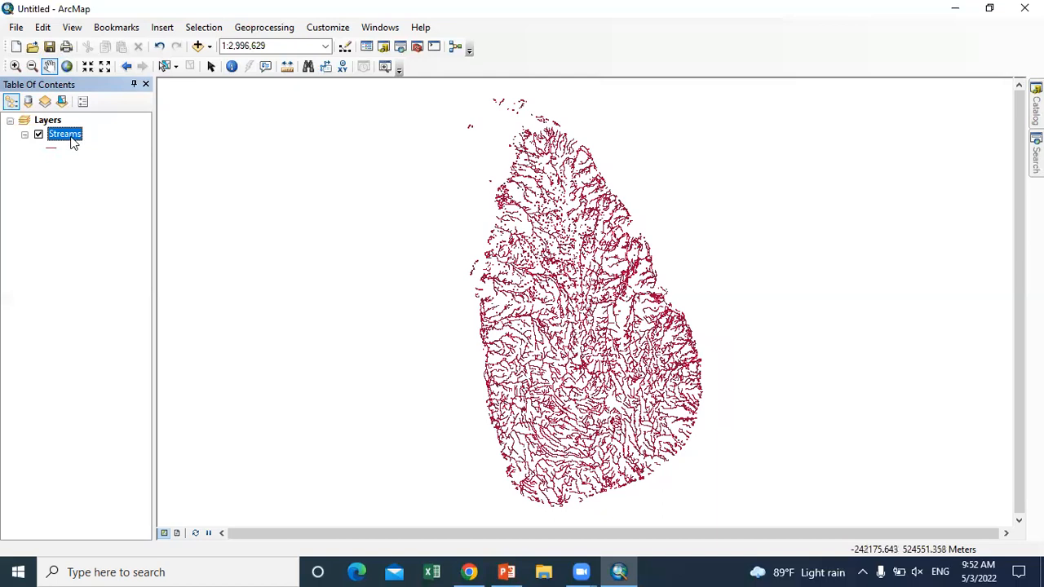
# Add the Cities.shp shapefile to the map, and hide and reshow the Streams layer to view the cities alone.
pyautogui.click(209, 46)
pyautogui.click(234, 64)
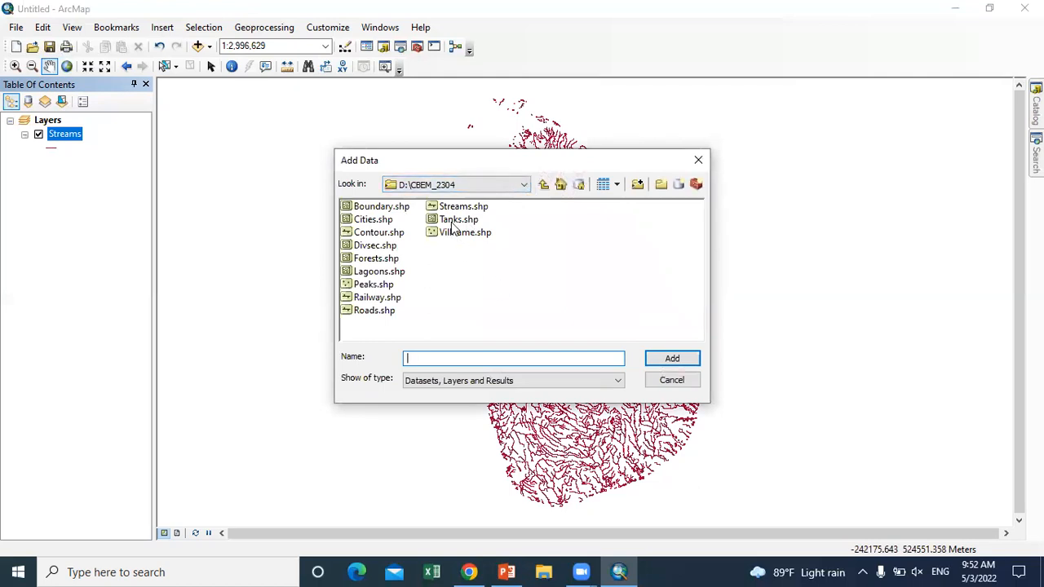
pyautogui.click(373, 222)
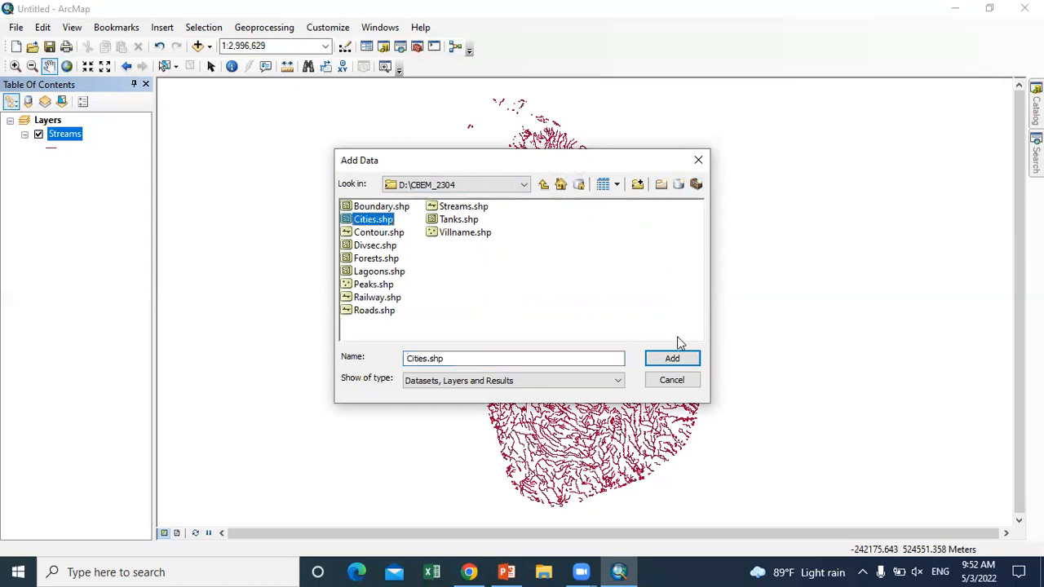
pyautogui.click(673, 358)
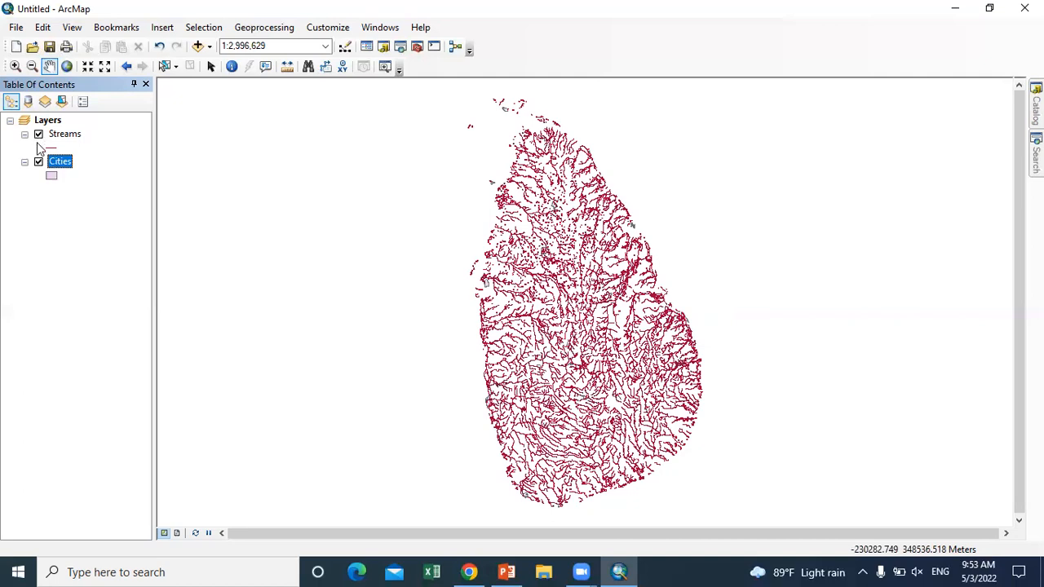
pyautogui.click(38, 135)
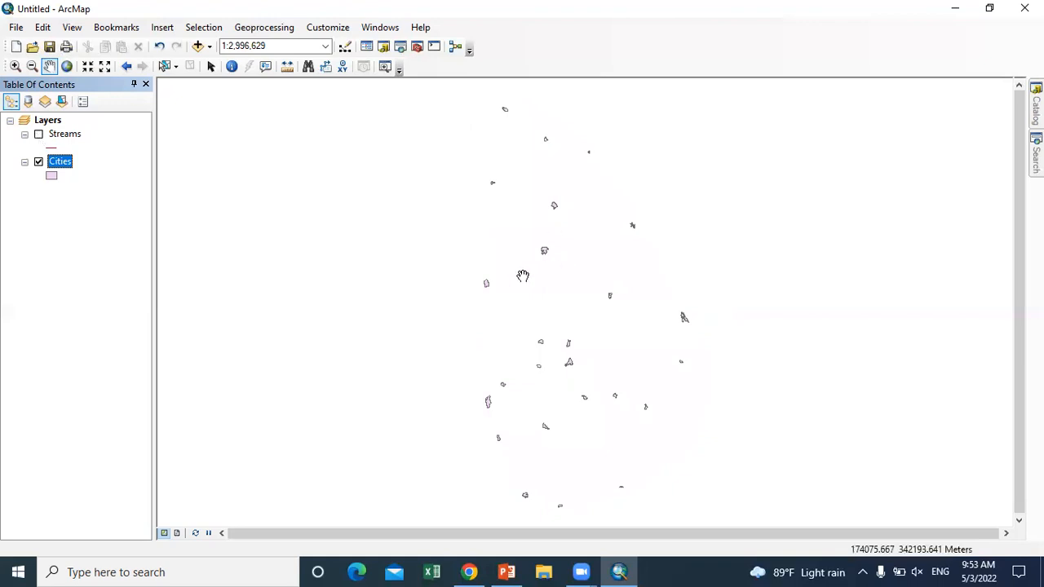
pyautogui.click(38, 135)
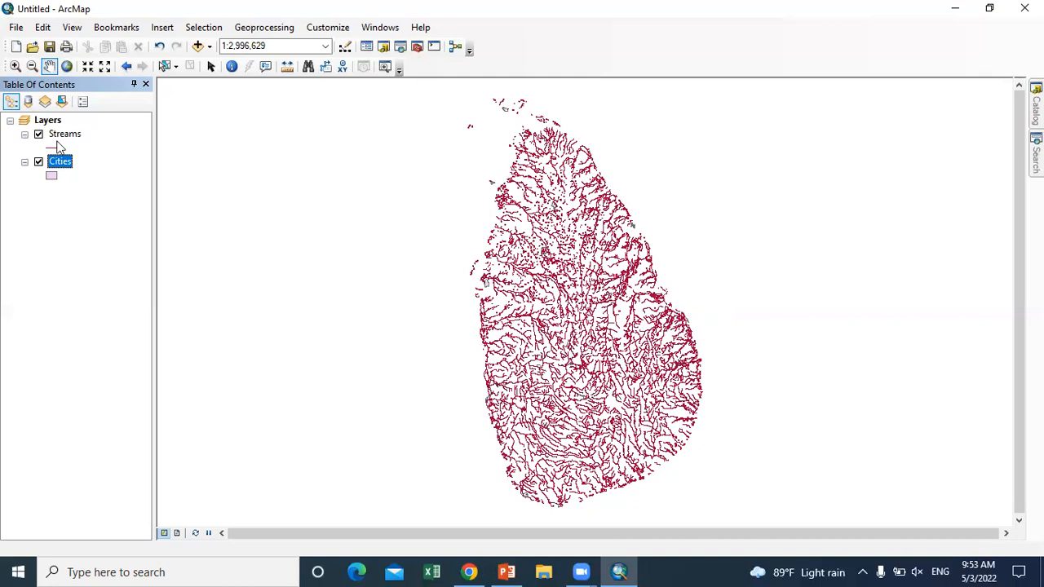
# Remove both the Streams and Cities layers from the map.
pyautogui.rightClick(57, 137)
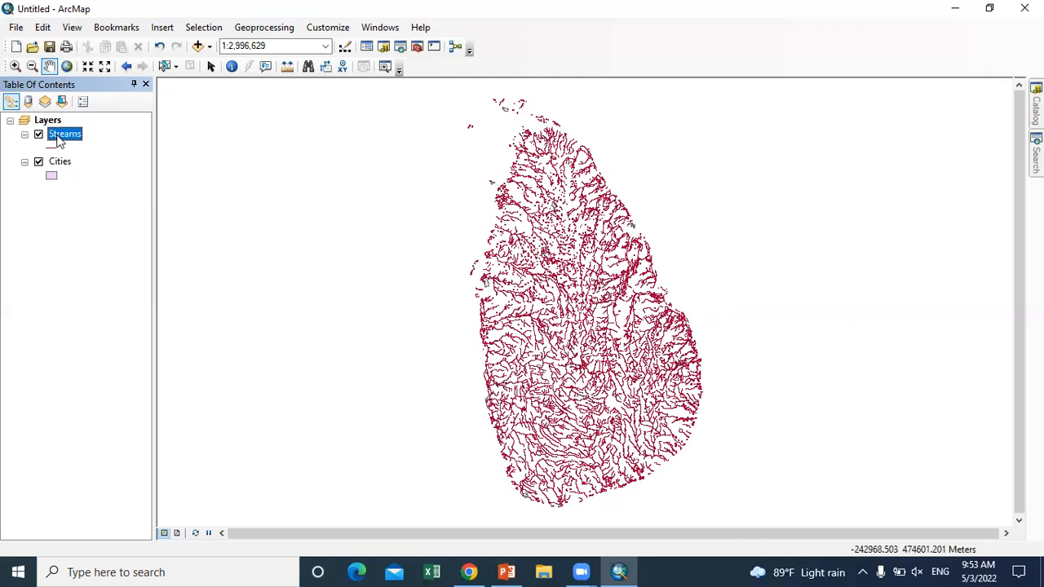
pyautogui.click(96, 162)
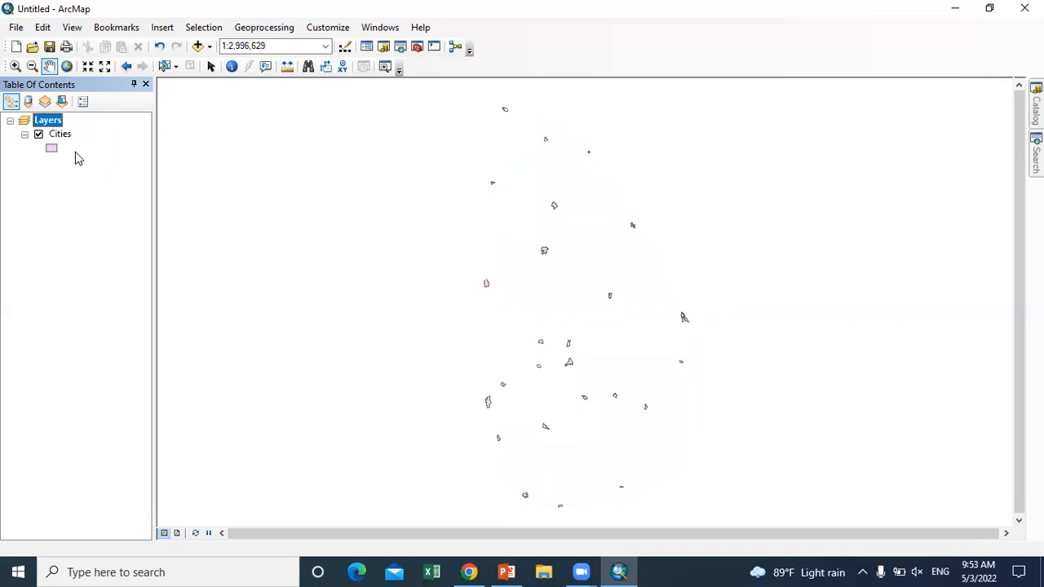
pyautogui.rightClick(60, 139)
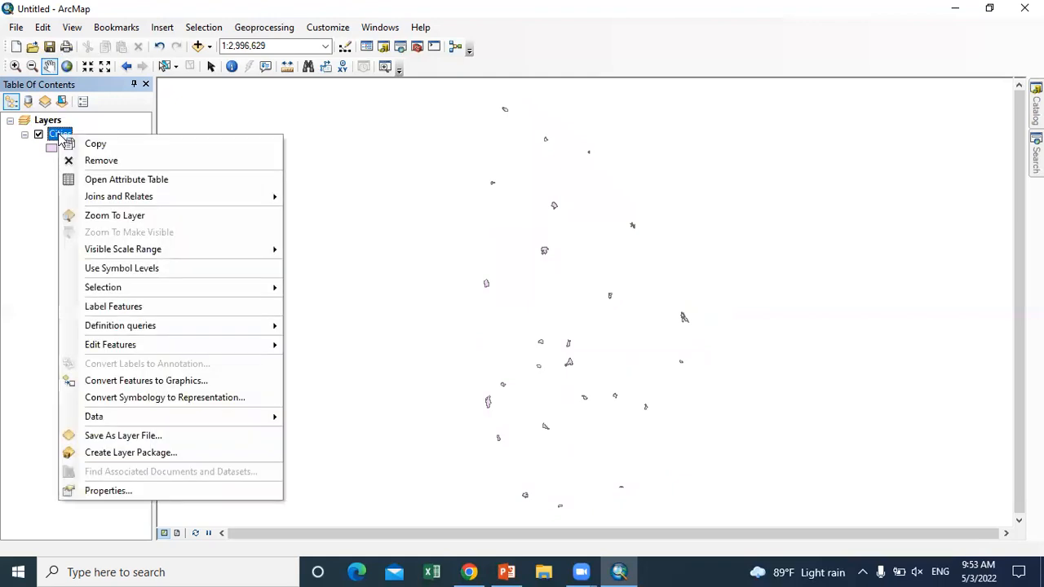
pyautogui.click(101, 162)
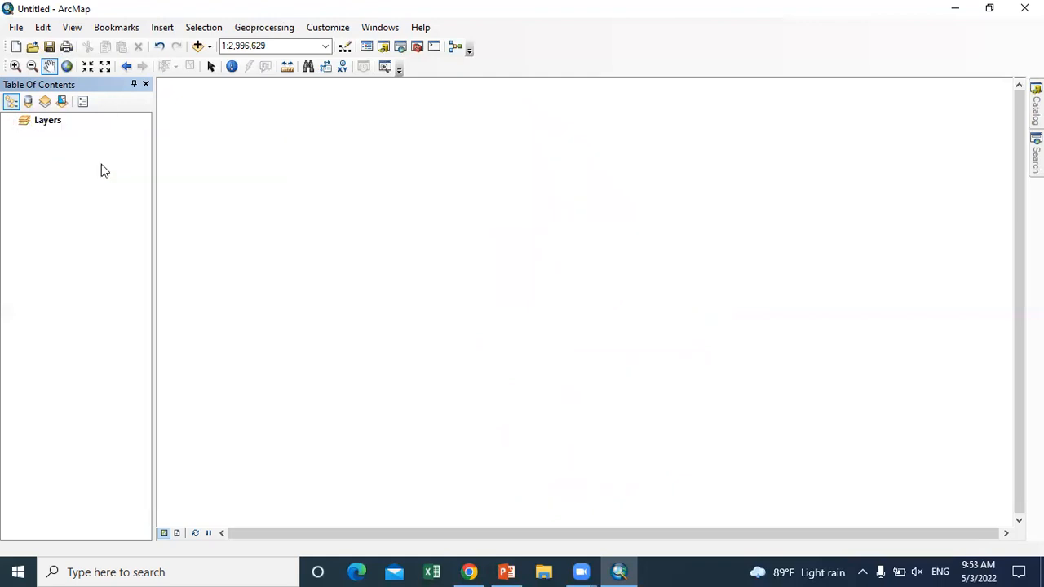
# Add the Divsec shapefile to the empty map.
pyautogui.click(208, 46)
pyautogui.click(226, 67)
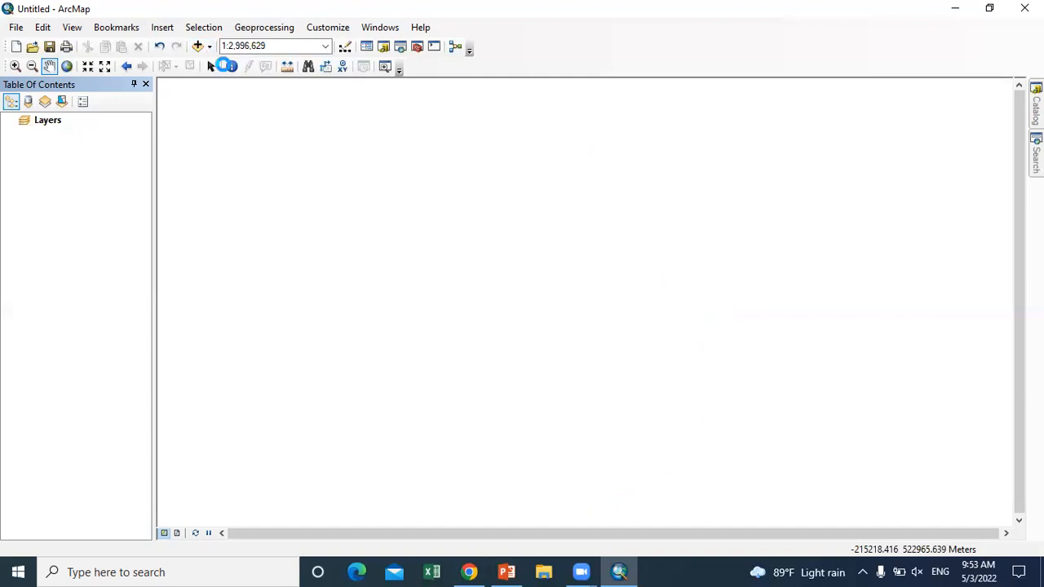
pyautogui.click(376, 245)
pyautogui.click(671, 359)
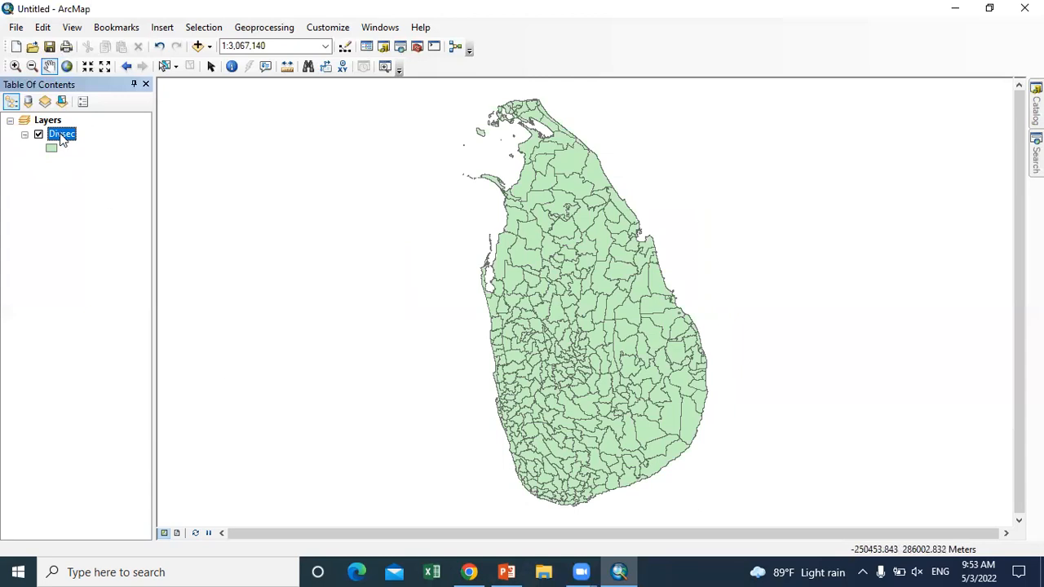
# Switch to PowerPoint and show slide 6, Check Layer Attributes, of the lesson.
pyautogui.click(620, 572)
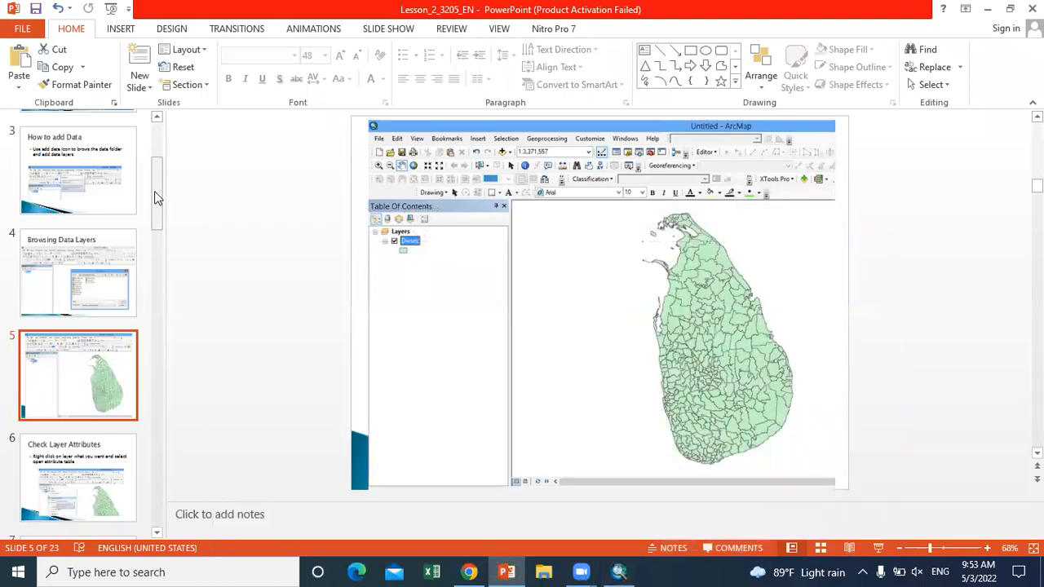
pyautogui.scroll(-3, 157, 231)
pyautogui.click(102, 222)
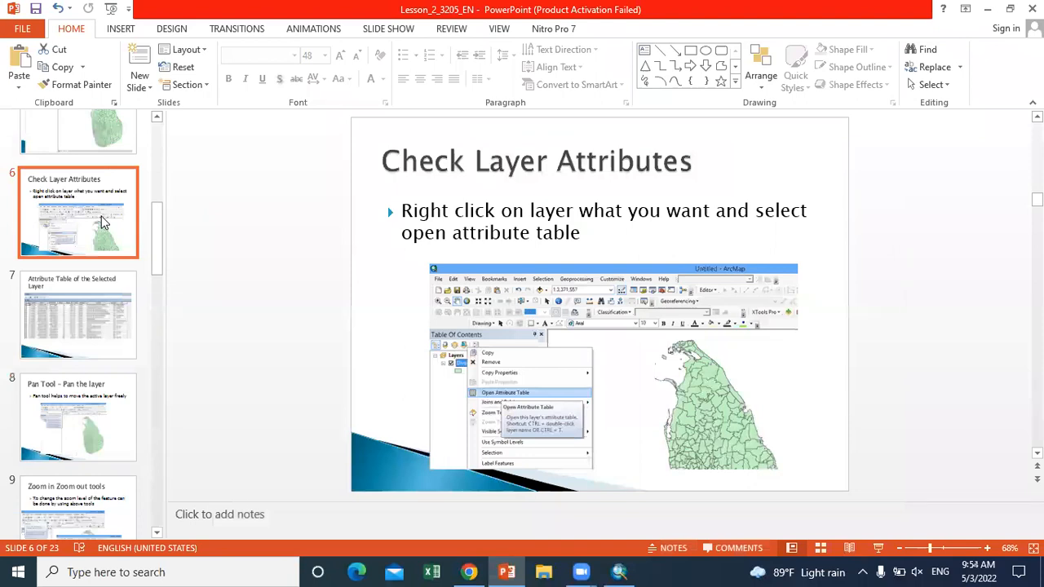
# Switch back to ArcMap, view the Divsec layer's attribute table maximized, and close it.
pyautogui.click(620, 572)
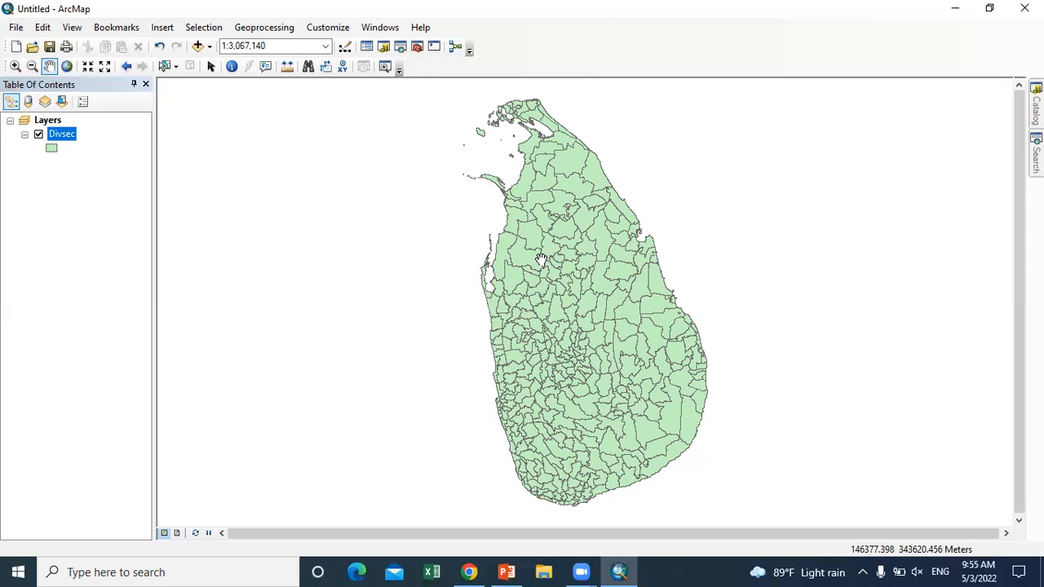
pyautogui.rightClick(61, 137)
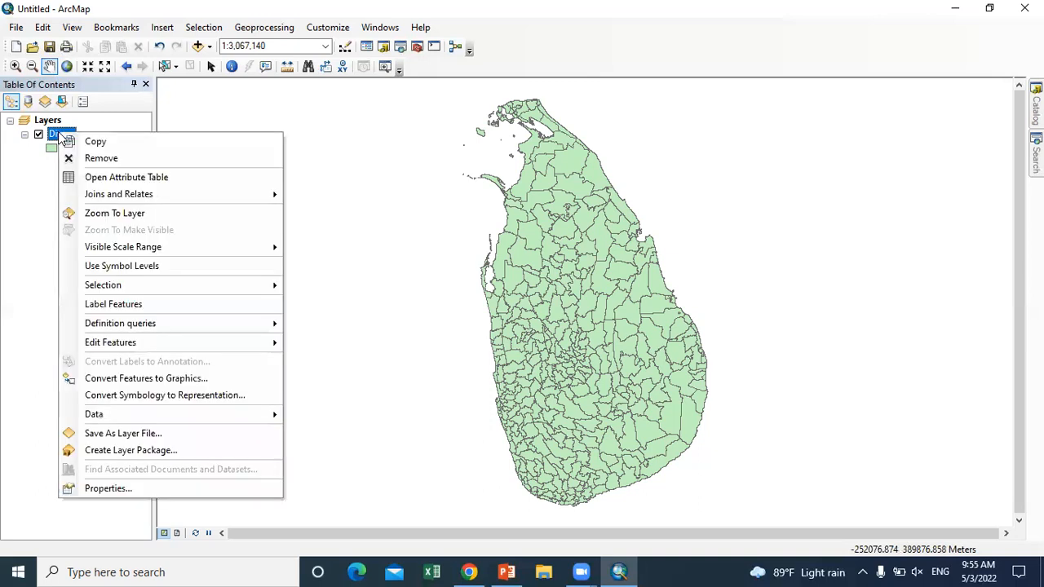
pyautogui.click(104, 179)
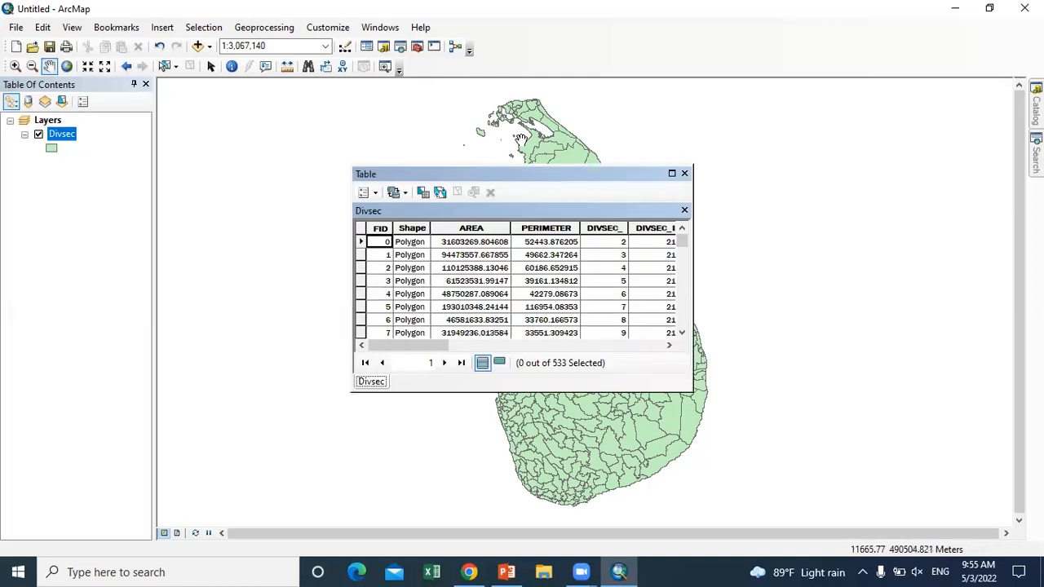
pyautogui.click(672, 174)
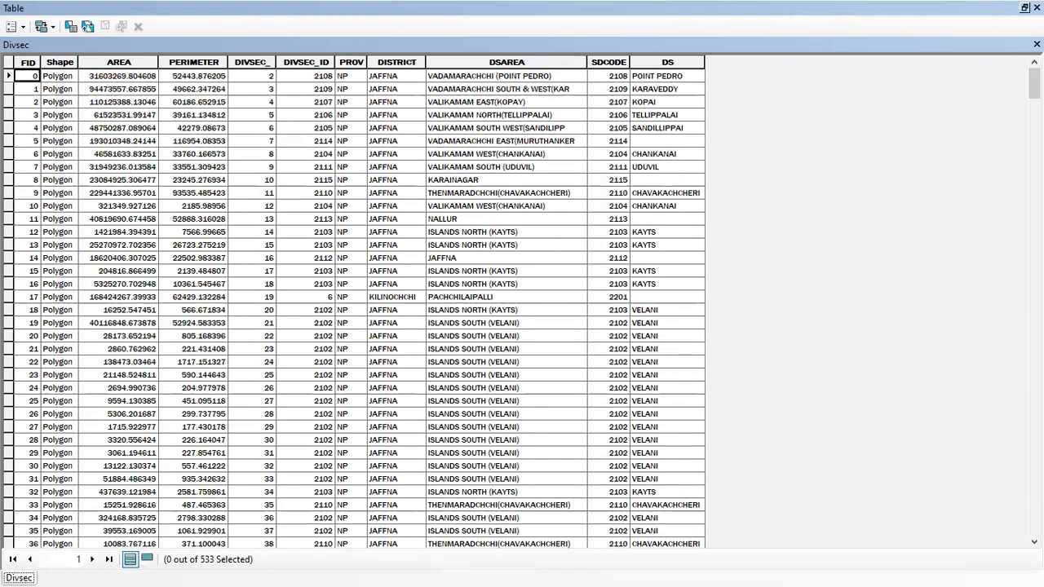
pyautogui.click(1037, 8)
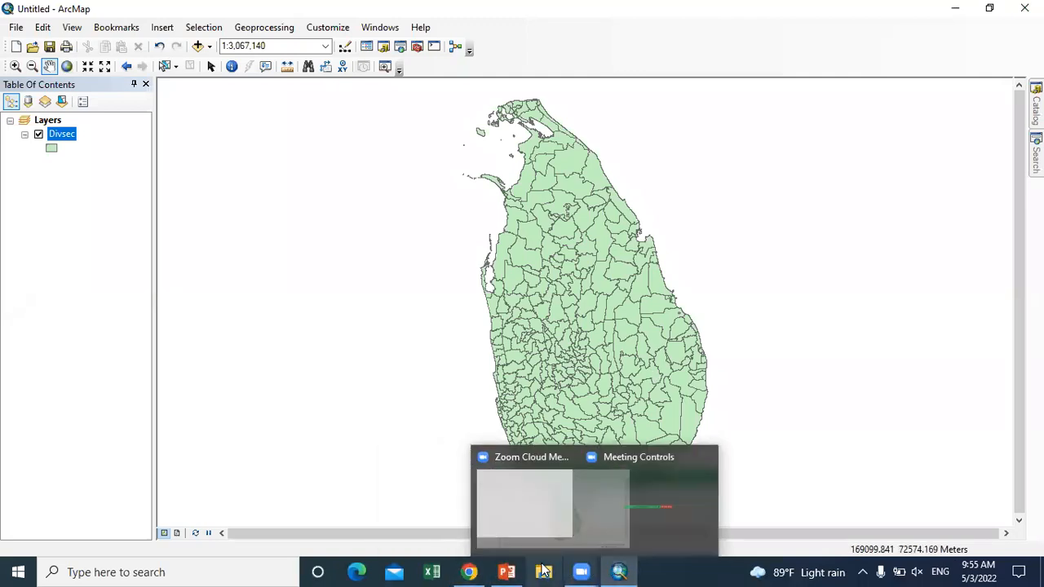
# Show slide 7, Attribute Table of the Selected Layer, in PowerPoint and return to ArcMap.
pyautogui.click(505, 569)
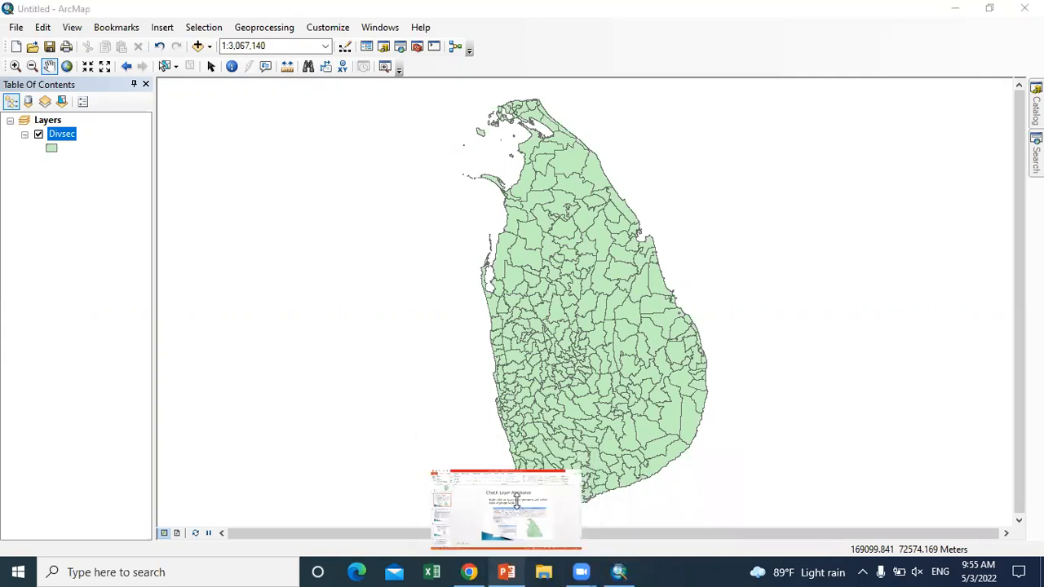
pyautogui.click(93, 332)
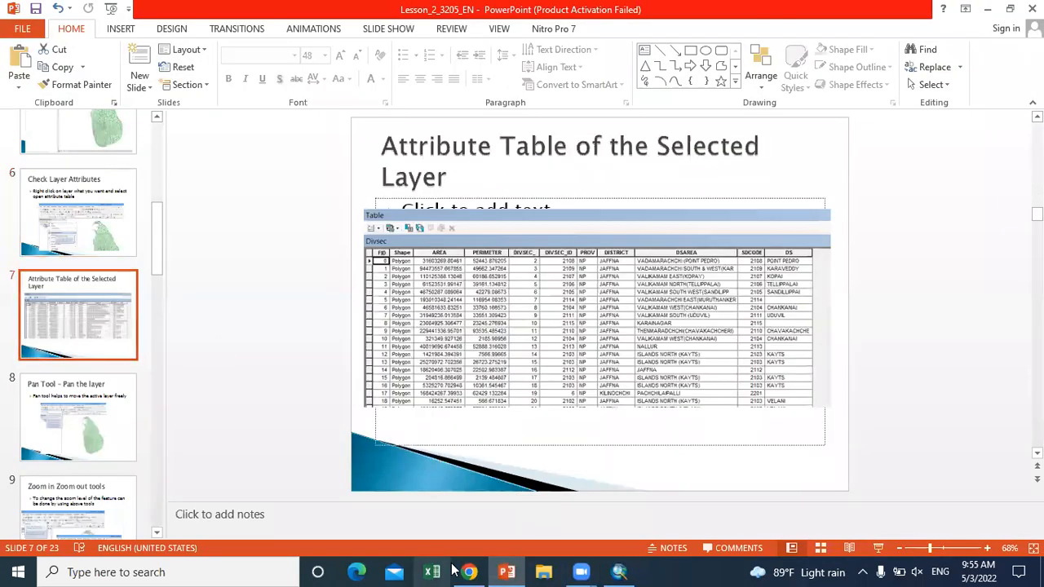
pyautogui.click(619, 571)
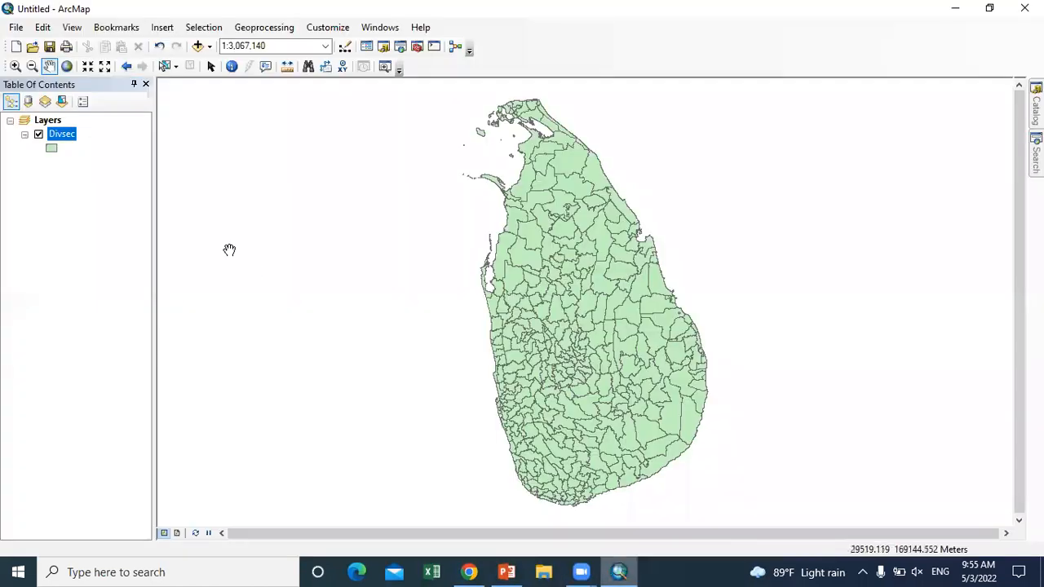
# Open the Divsec attribute table, select its last record, MATARA FOUR GRAVETS, and close the table.
pyautogui.rightClick(55, 139)
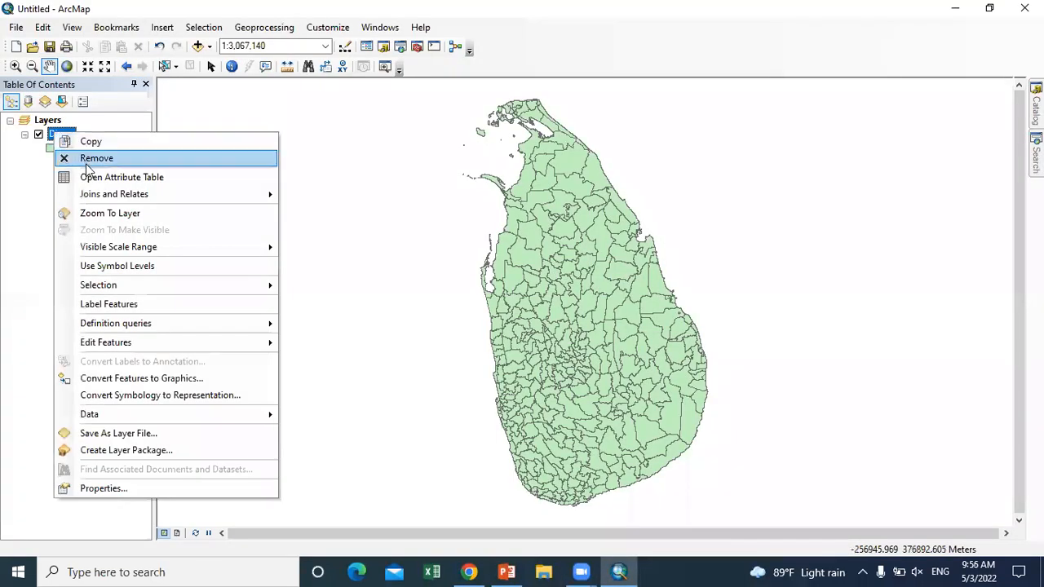
pyautogui.click(92, 180)
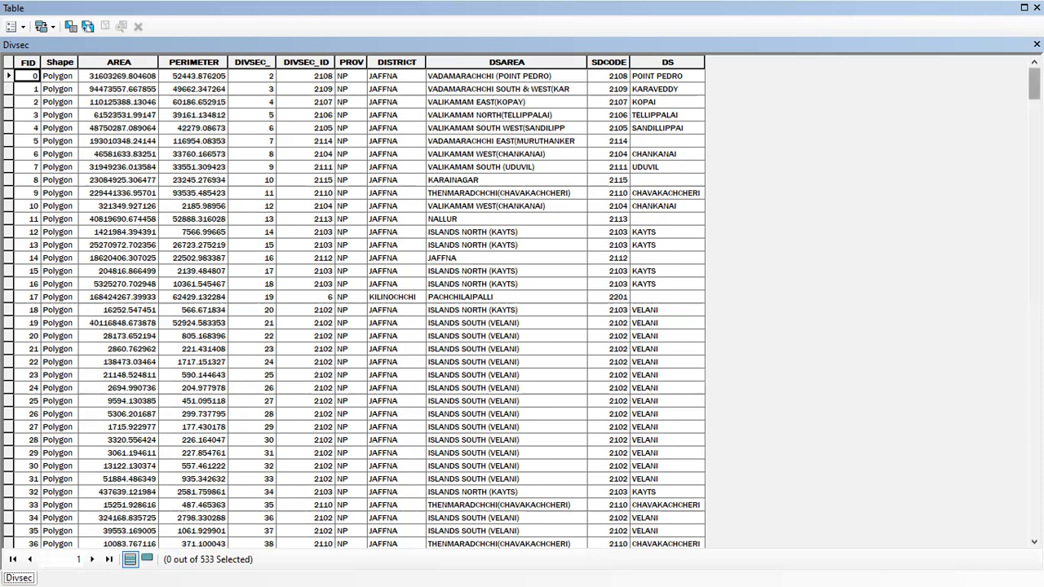
pyautogui.scroll(-3, 1035, 86)
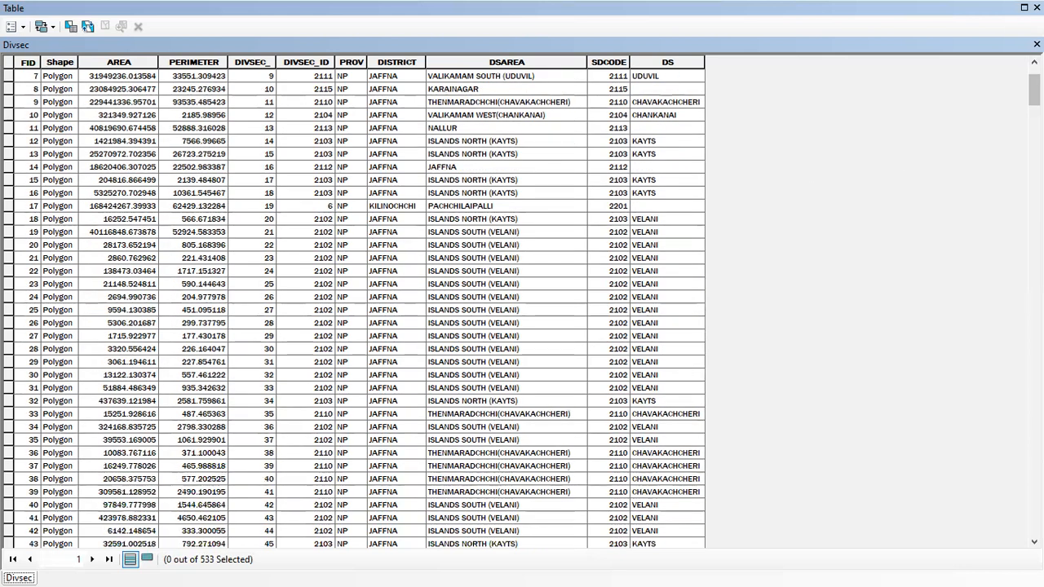
pyautogui.moveTo(1035, 88); pyautogui.dragTo(1035, 214)
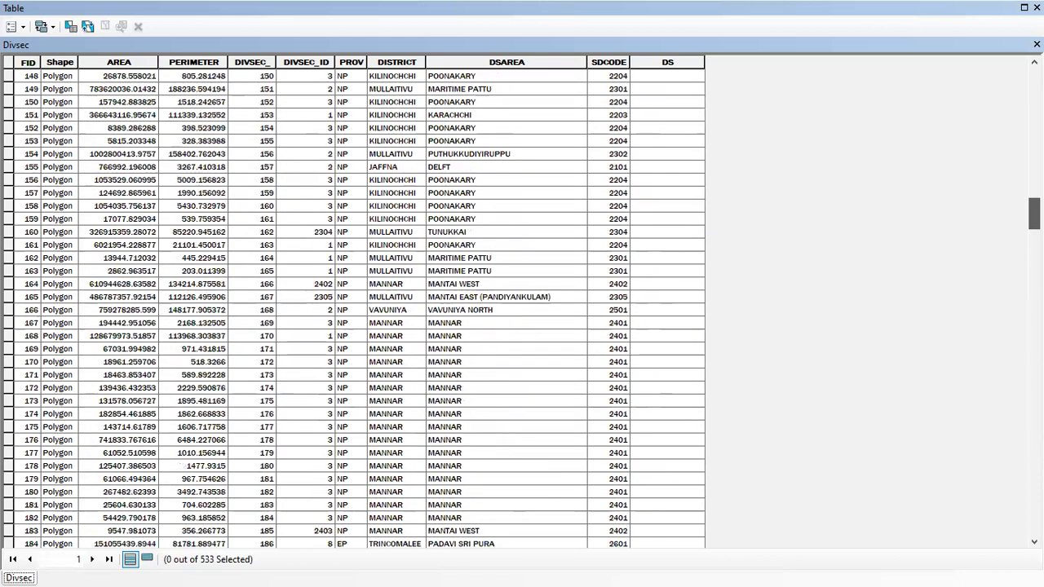
pyautogui.moveTo(1034, 213); pyautogui.dragTo(1034, 519)
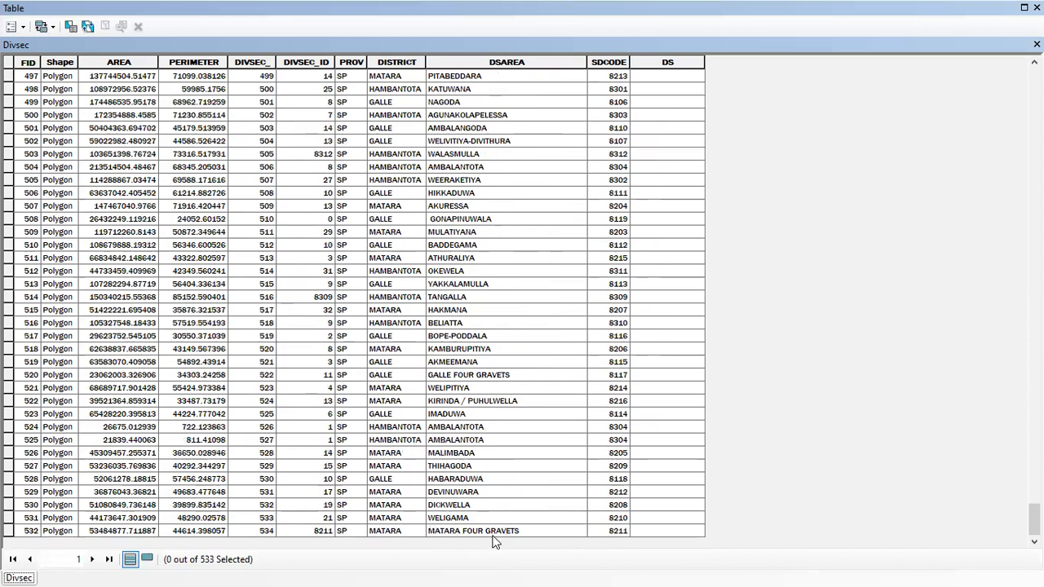
pyautogui.click(8, 531)
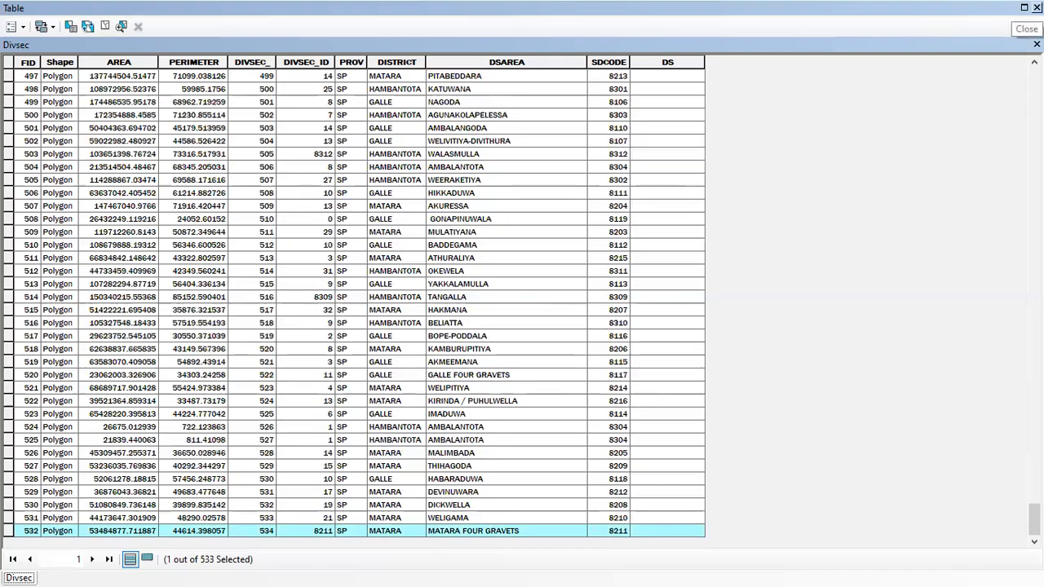
pyautogui.click(1037, 7)
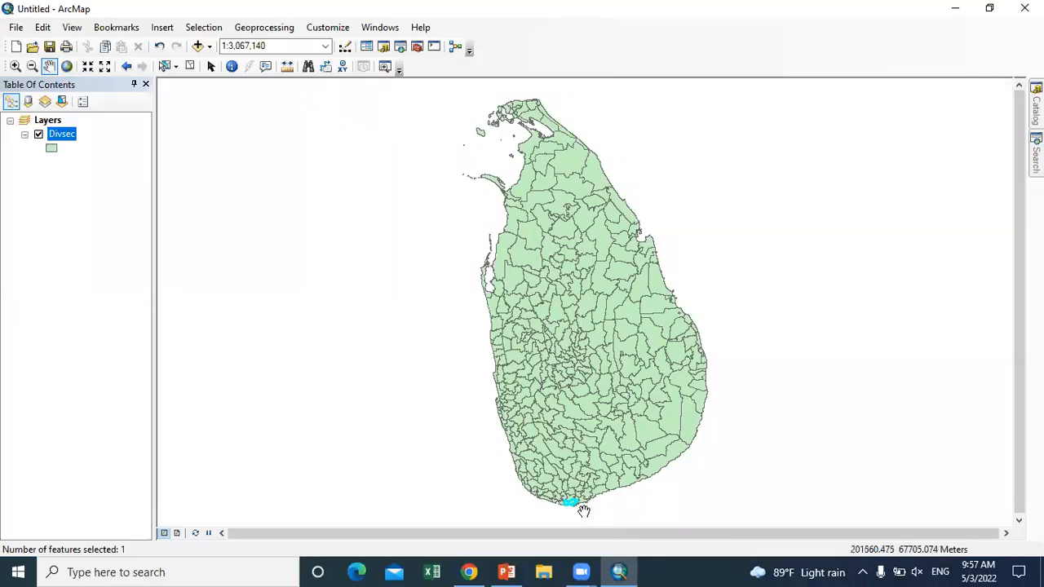
# Glance at the lesson slide in PowerPoint, return to ArcMap, and magnify the highlighted division on the southern coast to examine its outline.
pyautogui.click(620, 572)
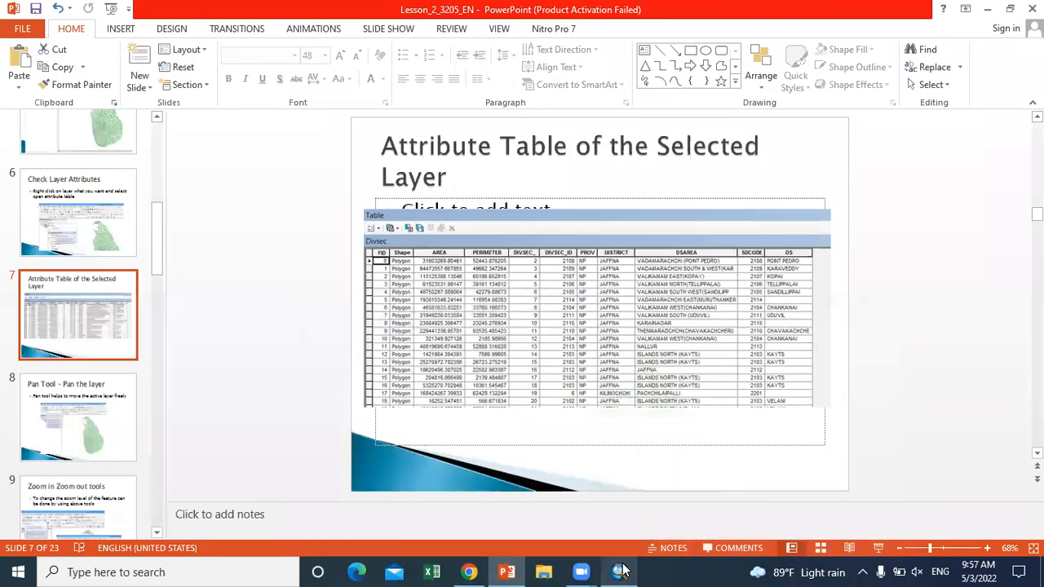
pyautogui.click(620, 572)
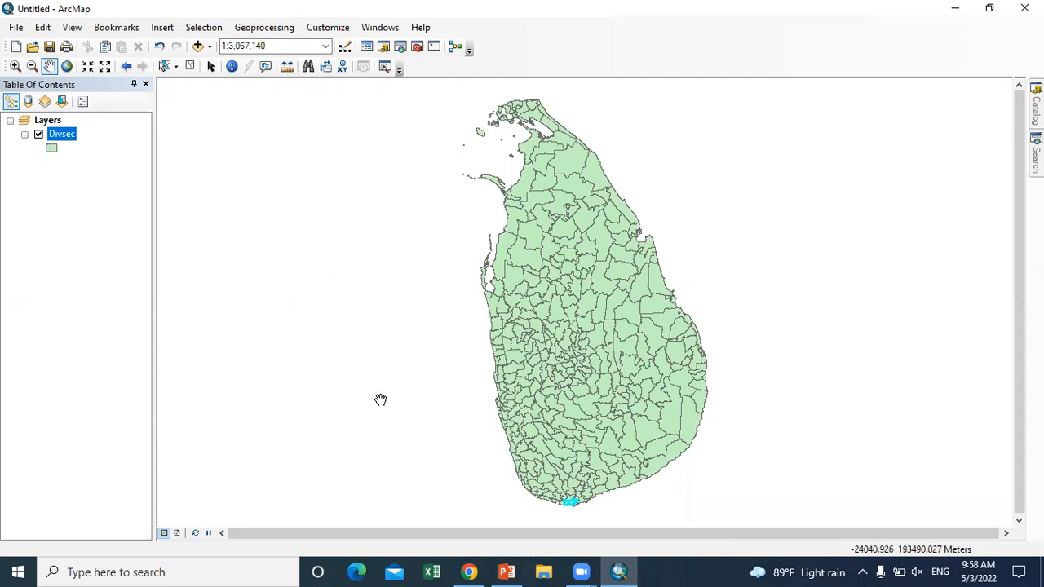
pyautogui.moveTo(385, 405); pyautogui.dragTo(396, 344)
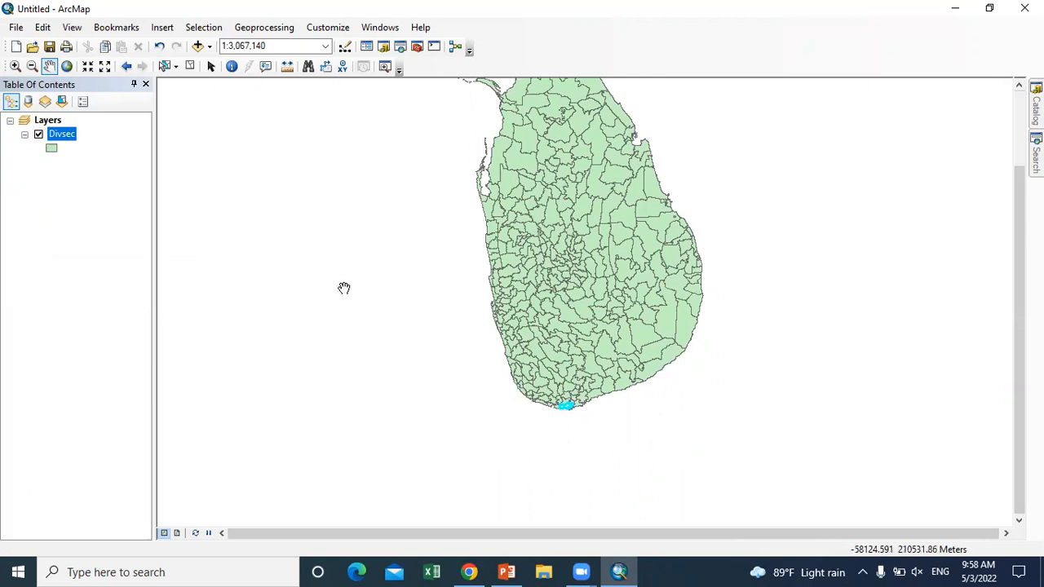
pyautogui.click(16, 68)
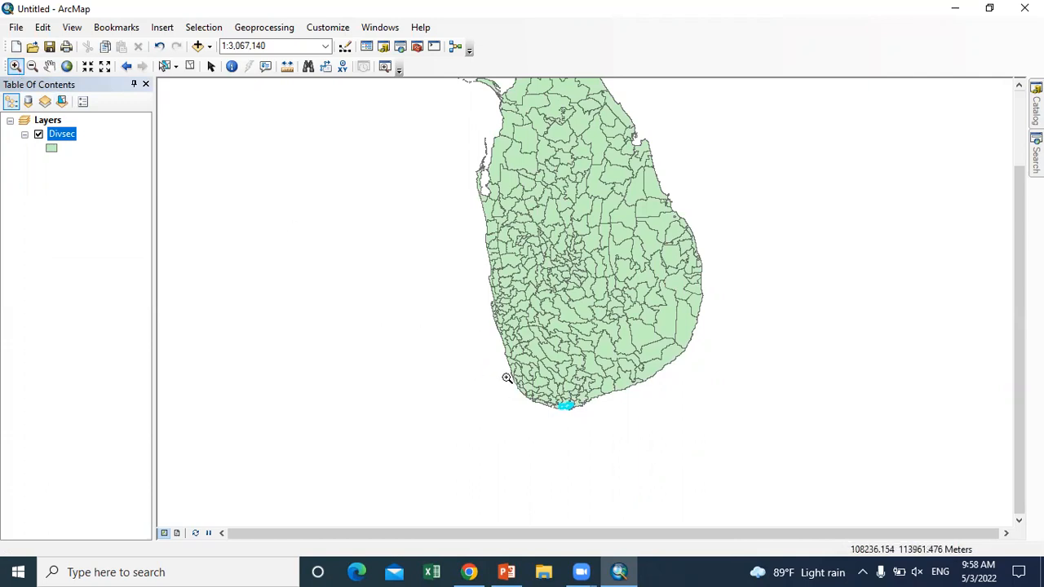
pyautogui.moveTo(496, 383); pyautogui.dragTo(597, 413)
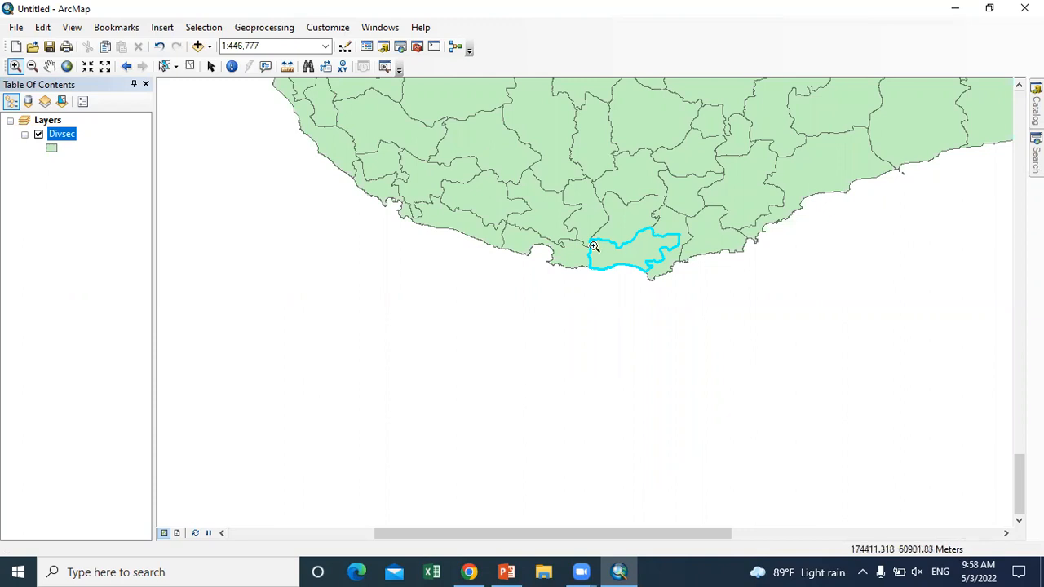
pyautogui.moveTo(563, 196); pyautogui.dragTo(720, 334)
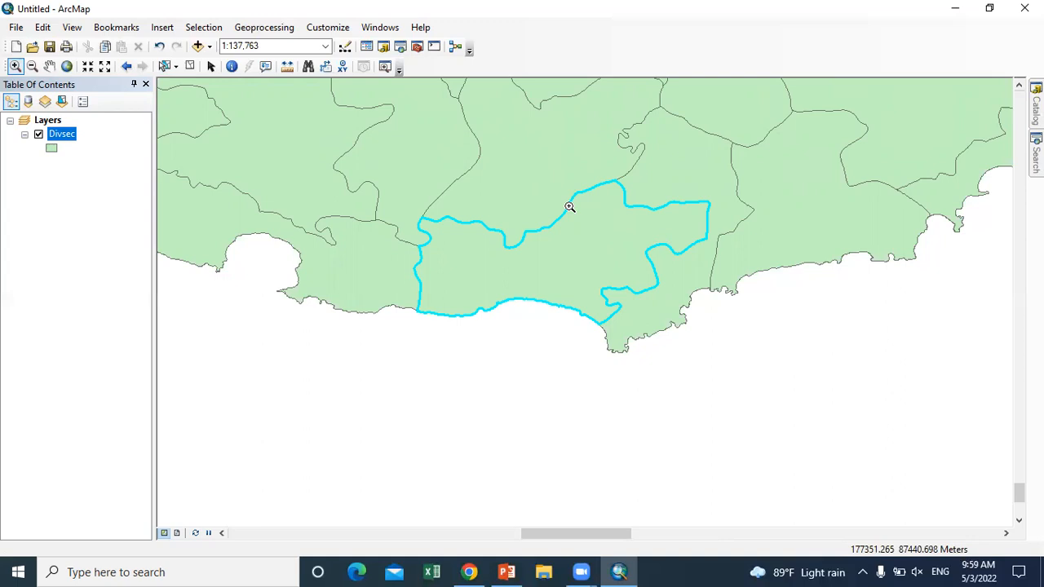
# Select the coastal division just east of the small cape with Select Features, and look through the Divsec attribute table down to its last records.
pyautogui.click(164, 68)
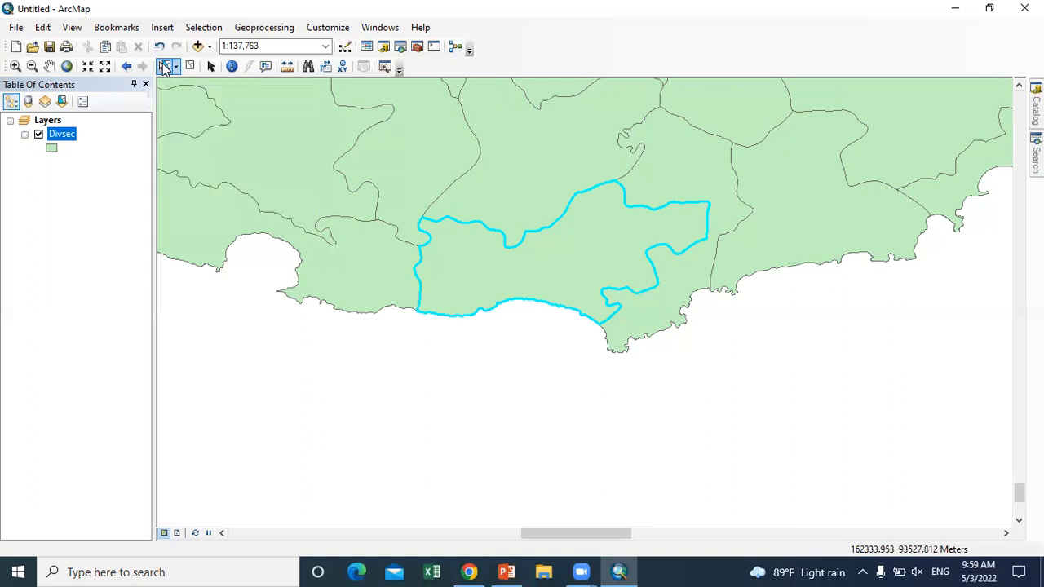
pyautogui.click(800, 199)
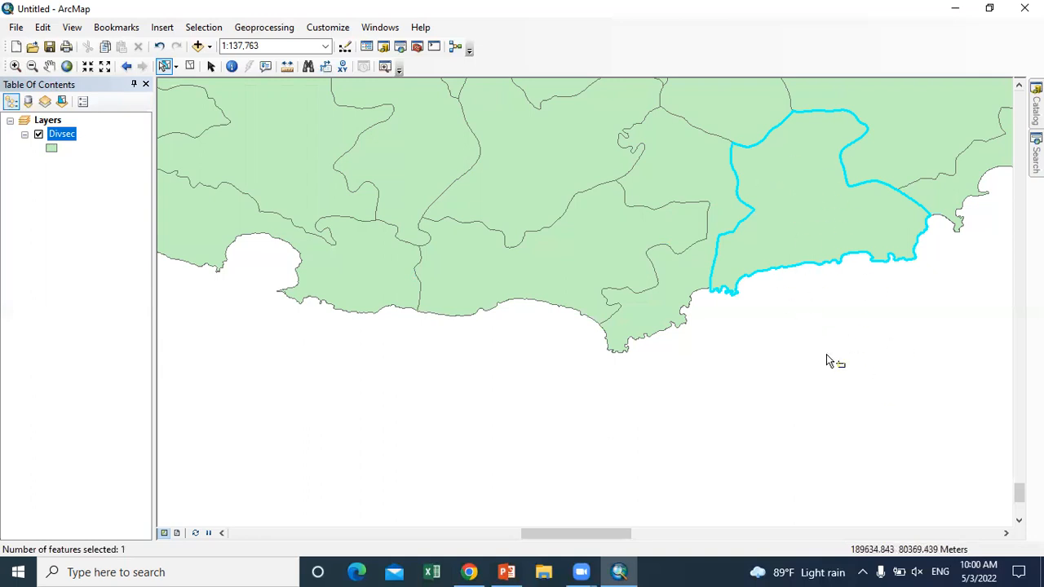
pyautogui.rightClick(64, 139)
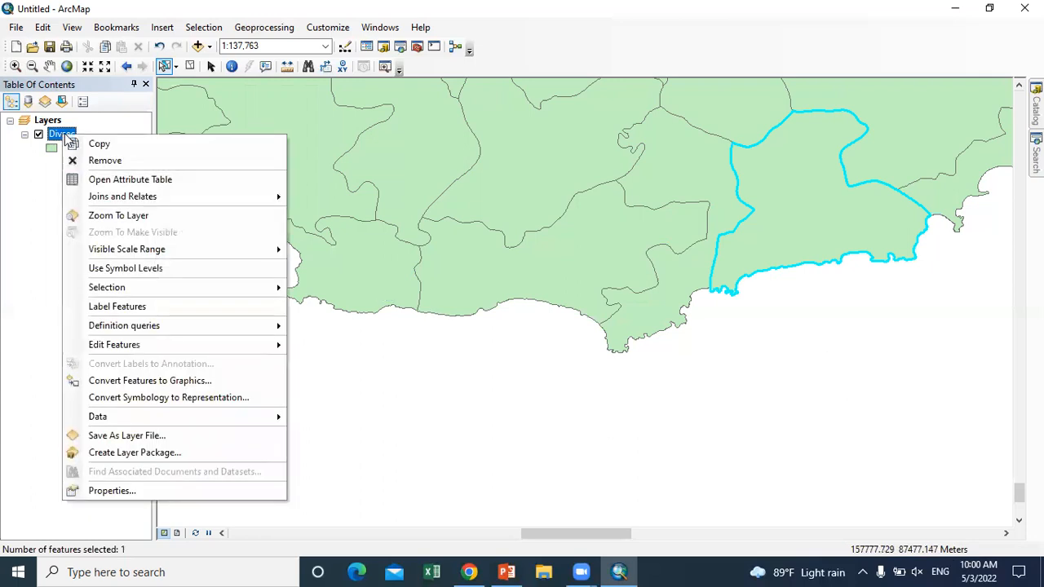
pyautogui.click(106, 179)
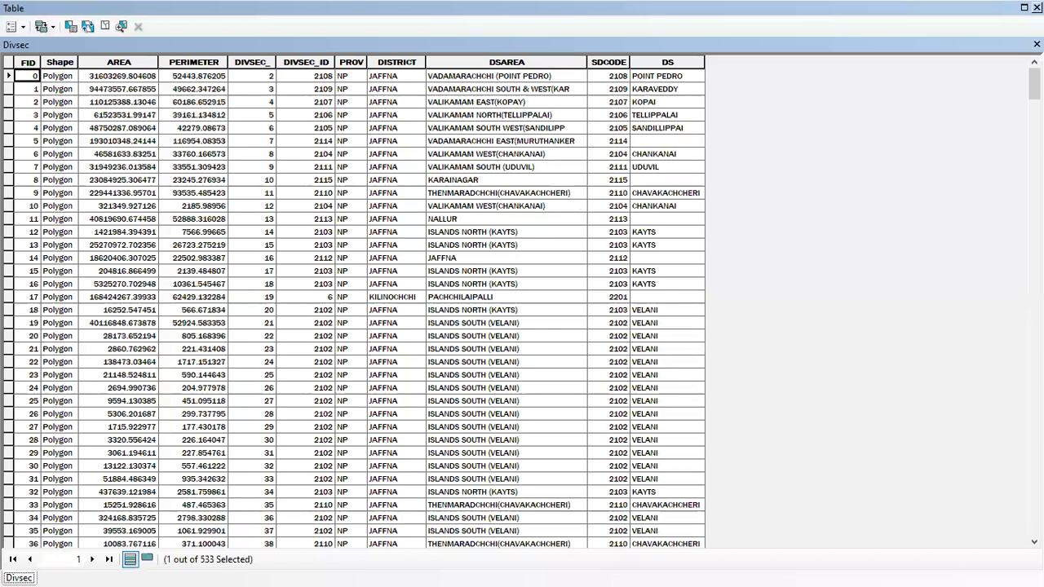
pyautogui.moveTo(1034, 84); pyautogui.dragTo(1035, 522)
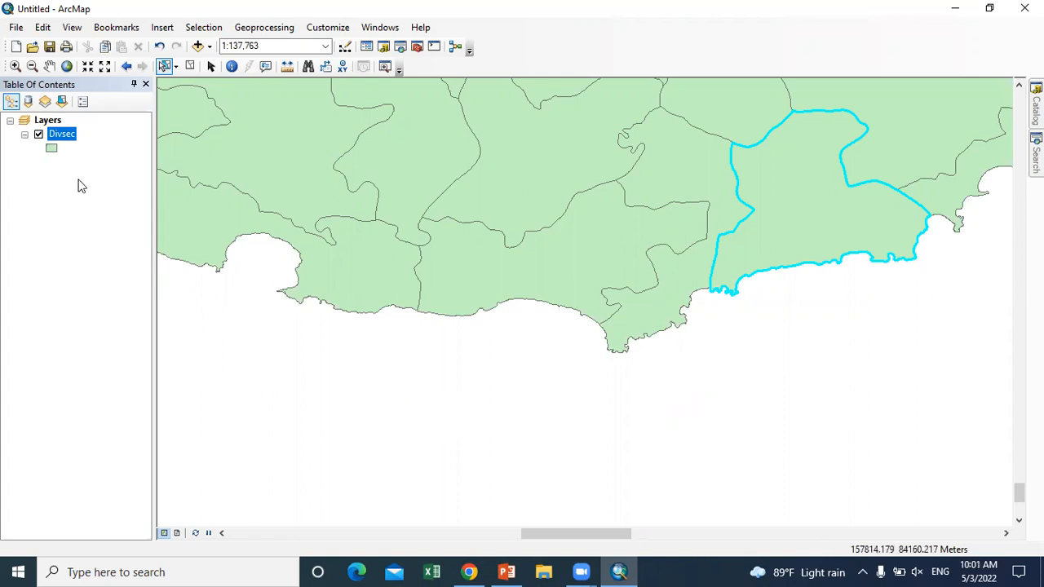
# Dismiss the XTools Pro license dialog without registering or purchasing.
pyautogui.rightClick(59, 139)
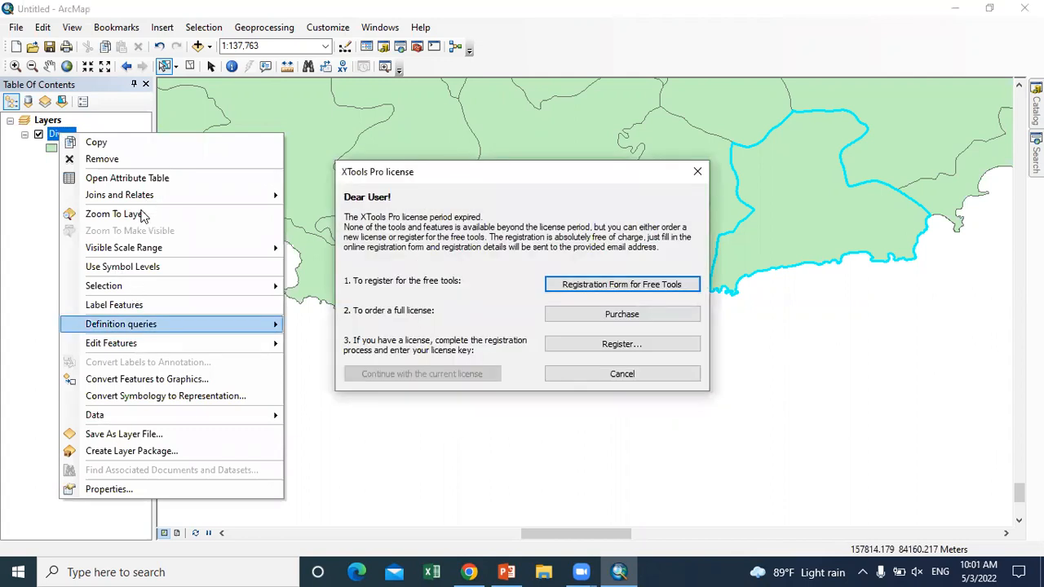
pyautogui.click(698, 174)
pyautogui.click(700, 181)
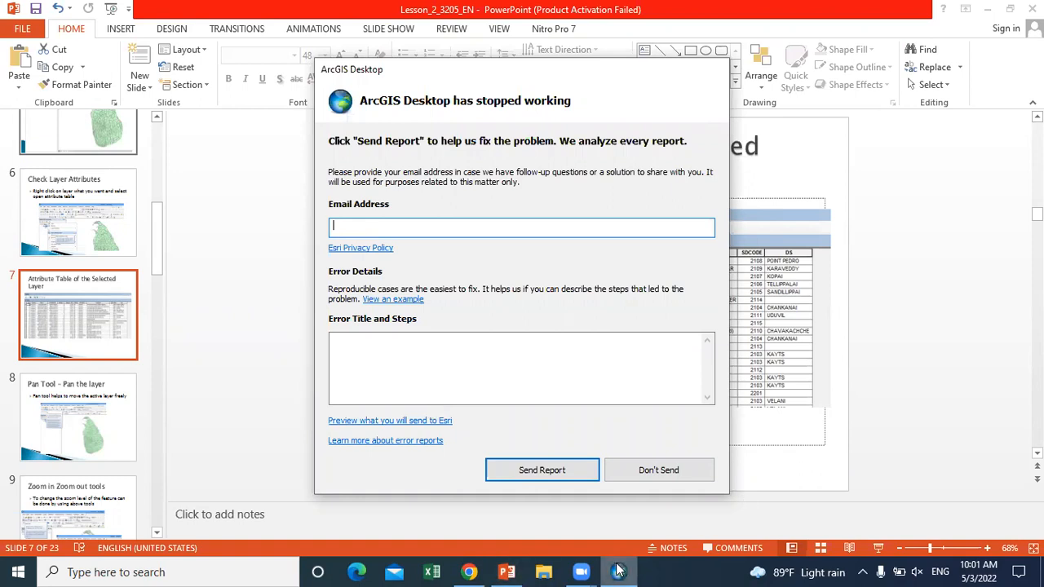
# Close the ArcGIS Desktop error report window without sending a report.
pyautogui.moveTo(620, 570)
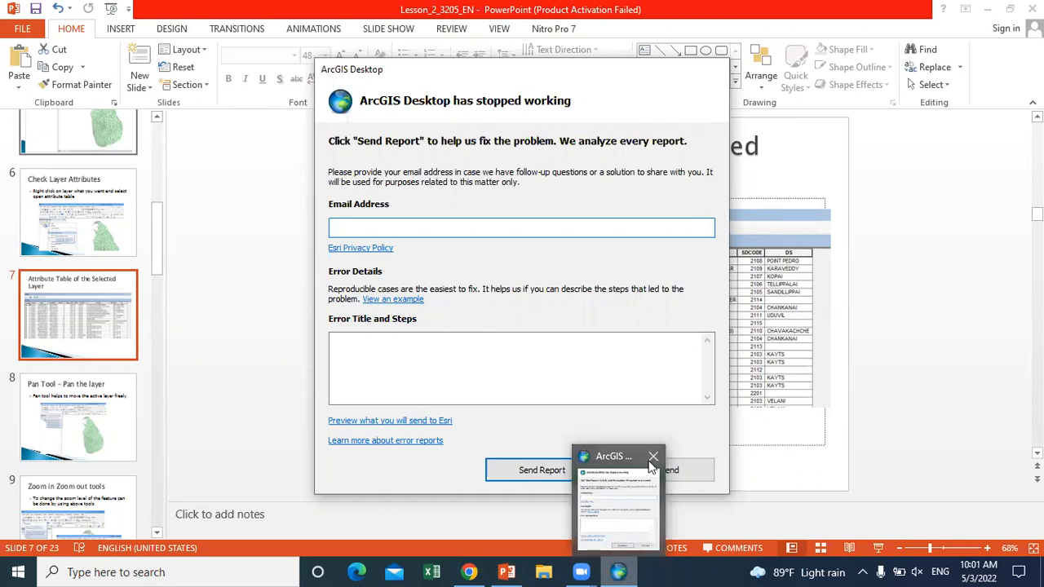
pyautogui.click(656, 464)
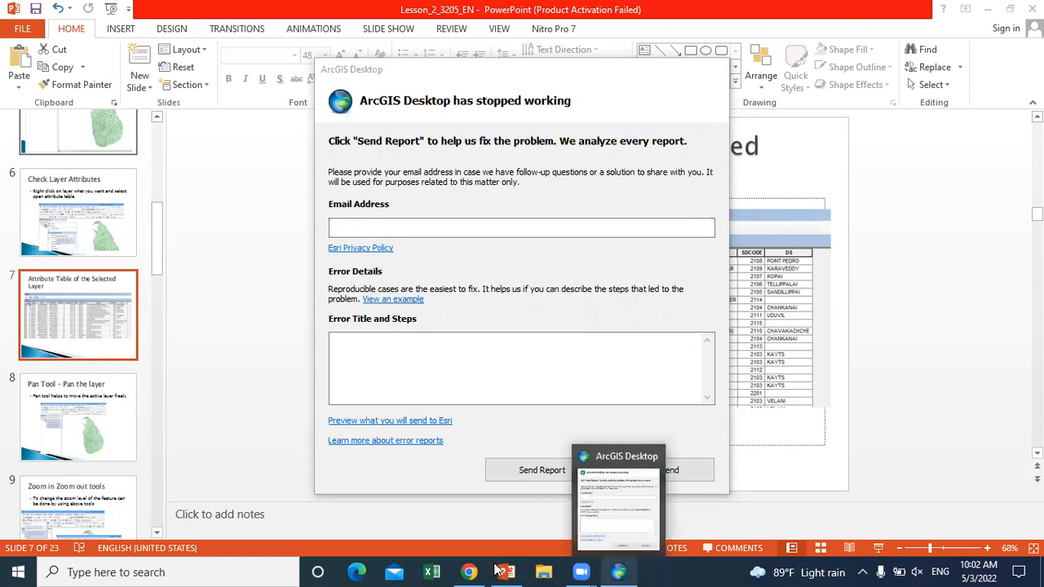
pyautogui.moveTo(469, 572)
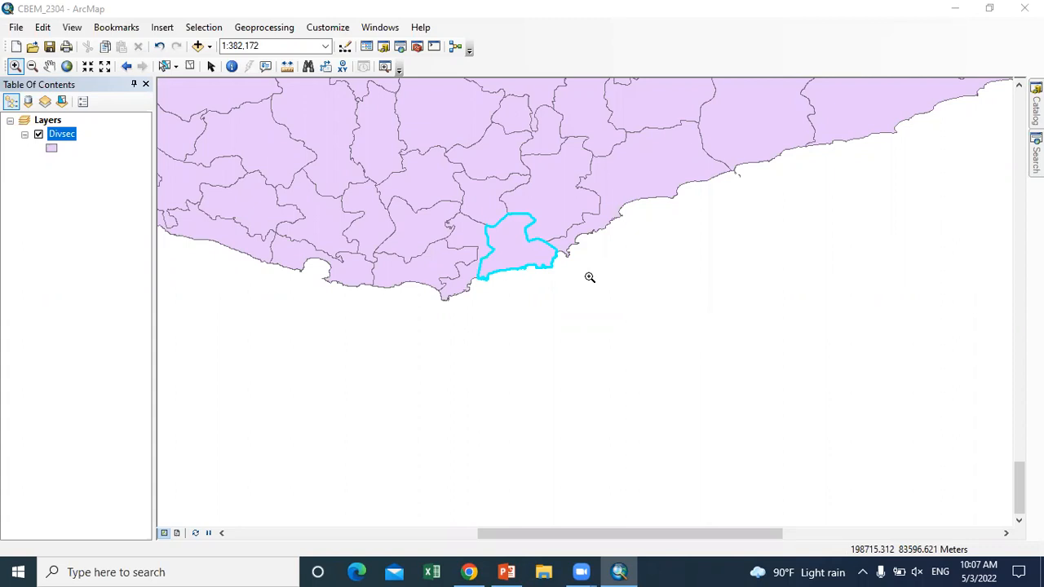
# Zoom to the full extent of the Divsec layer and clear the selected division through its attribute table.
pyautogui.rightClick(62, 140)
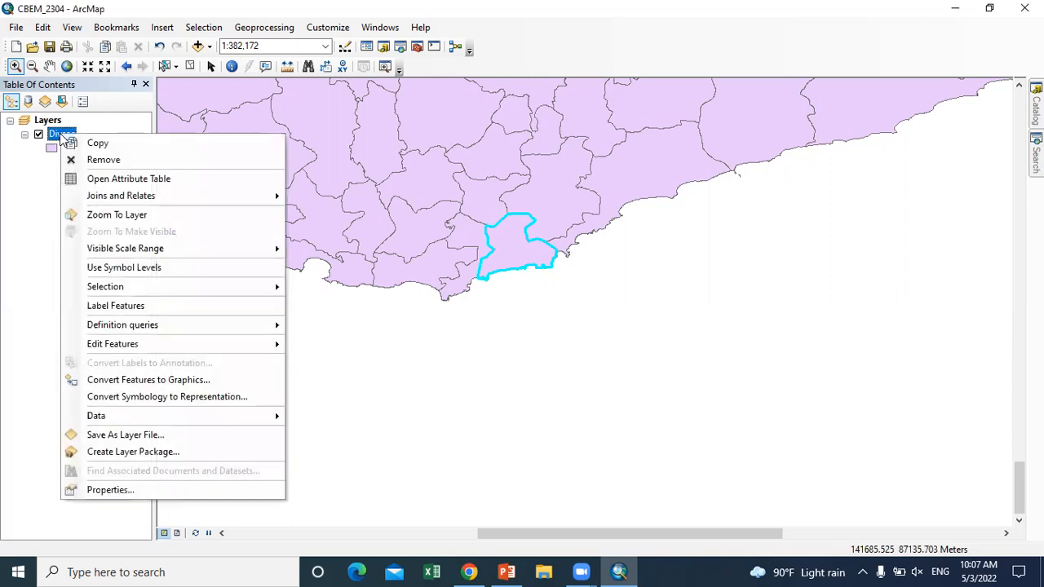
pyautogui.click(115, 215)
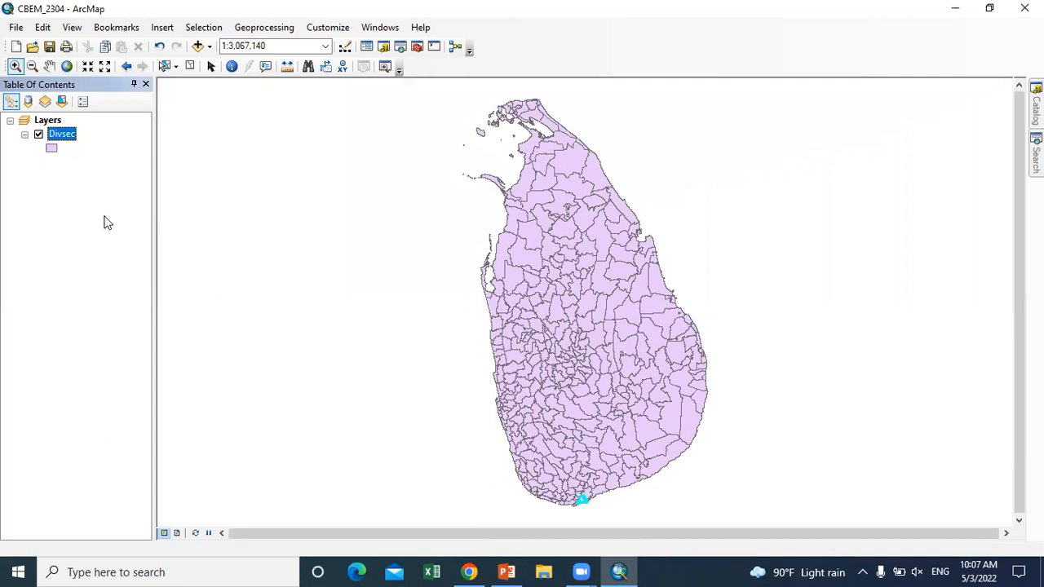
pyautogui.rightClick(63, 139)
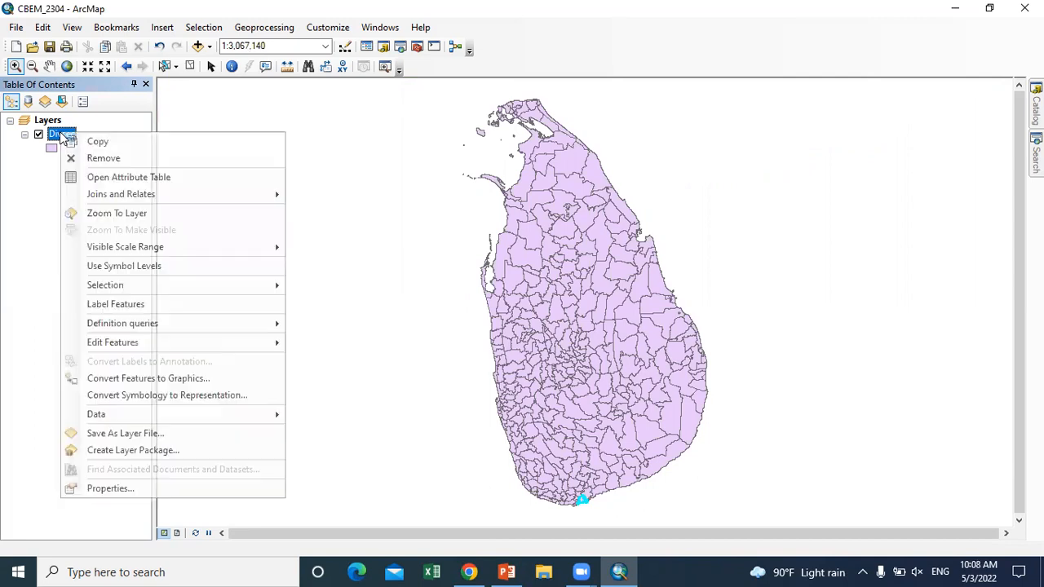
pyautogui.click(105, 183)
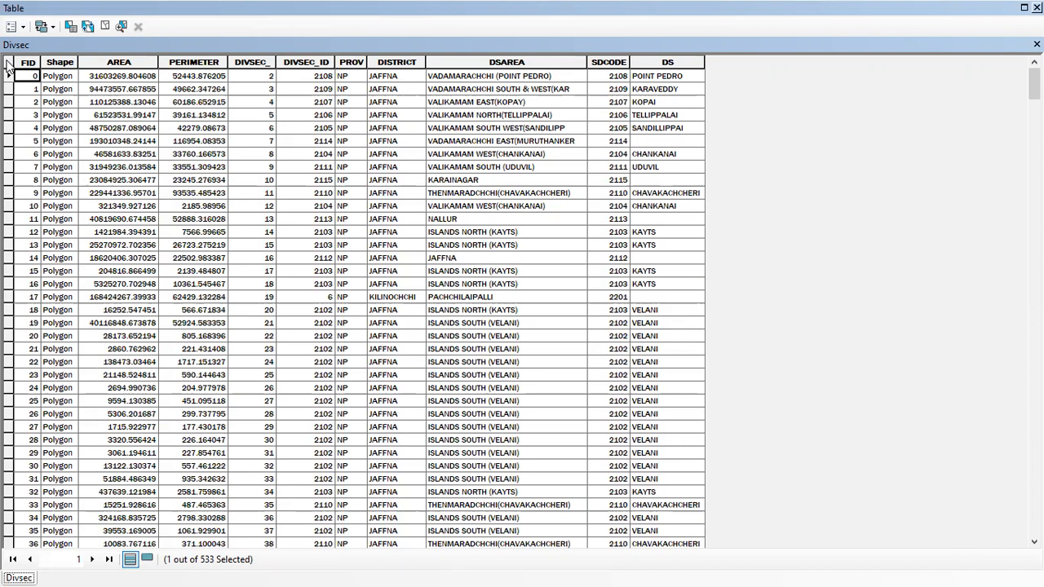
pyautogui.click(8, 66)
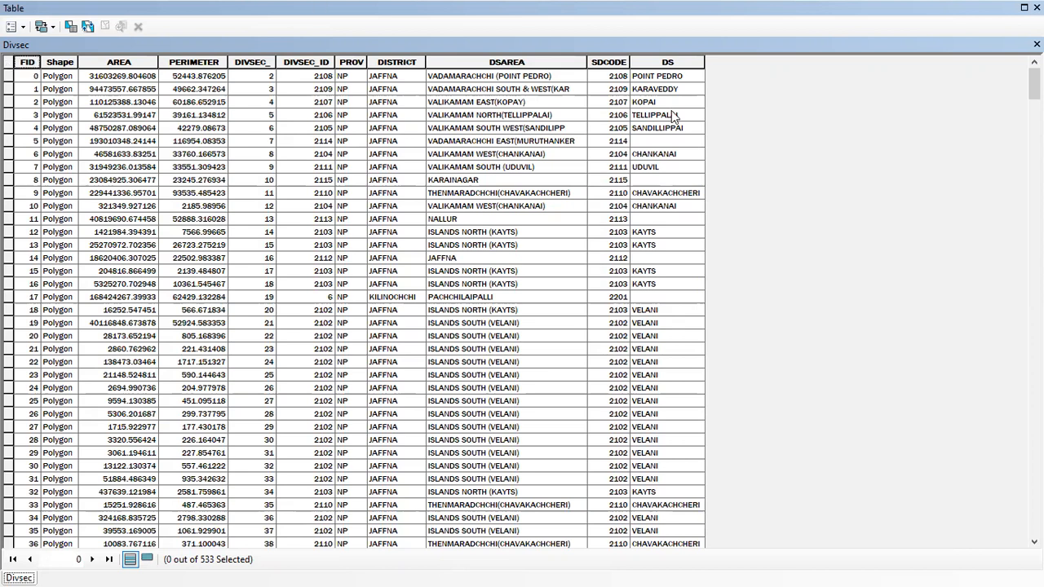
pyautogui.click(1037, 8)
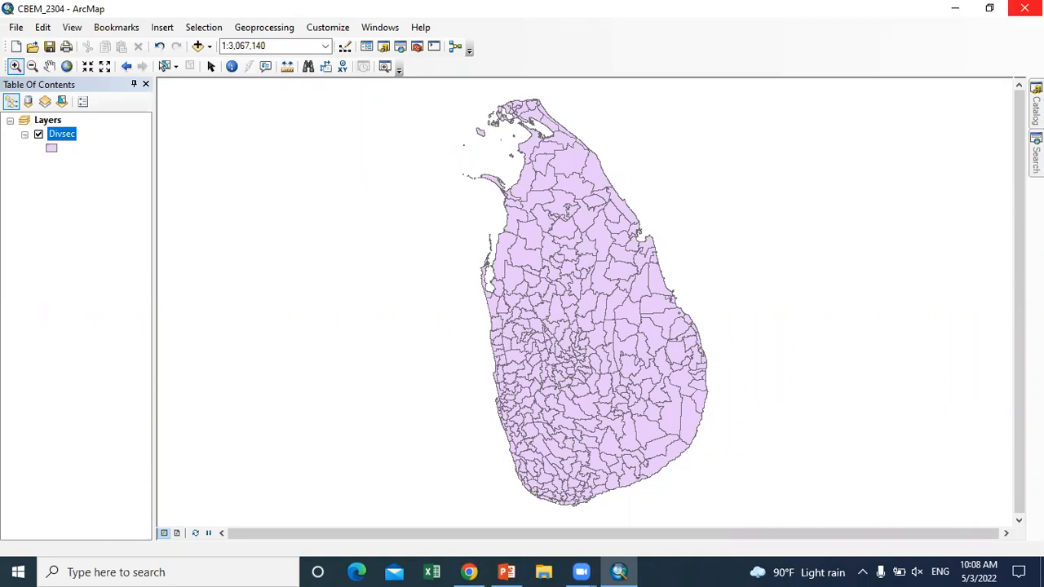
# Switch to the lesson presentation in PowerPoint and view the "Pan Tool – Pan the layer" slide.
pyautogui.click(510, 572)
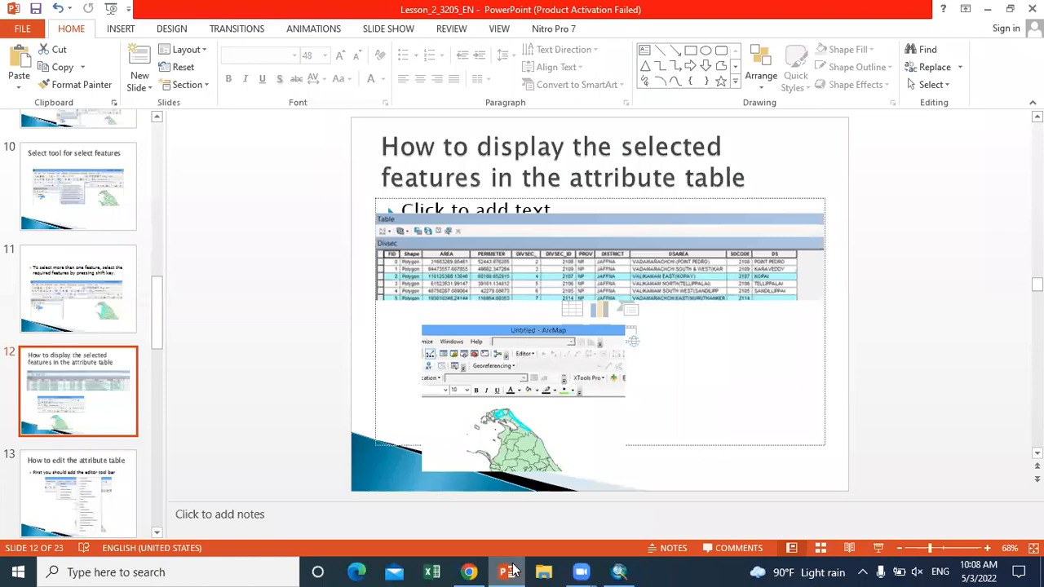
pyautogui.moveTo(157, 334); pyautogui.dragTo(155, 275)
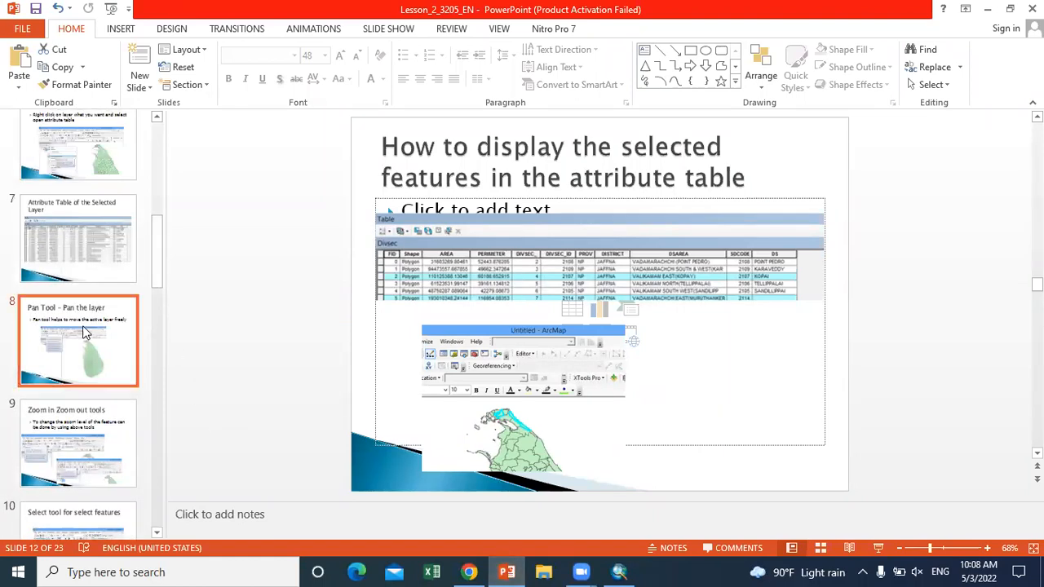
pyautogui.click(82, 326)
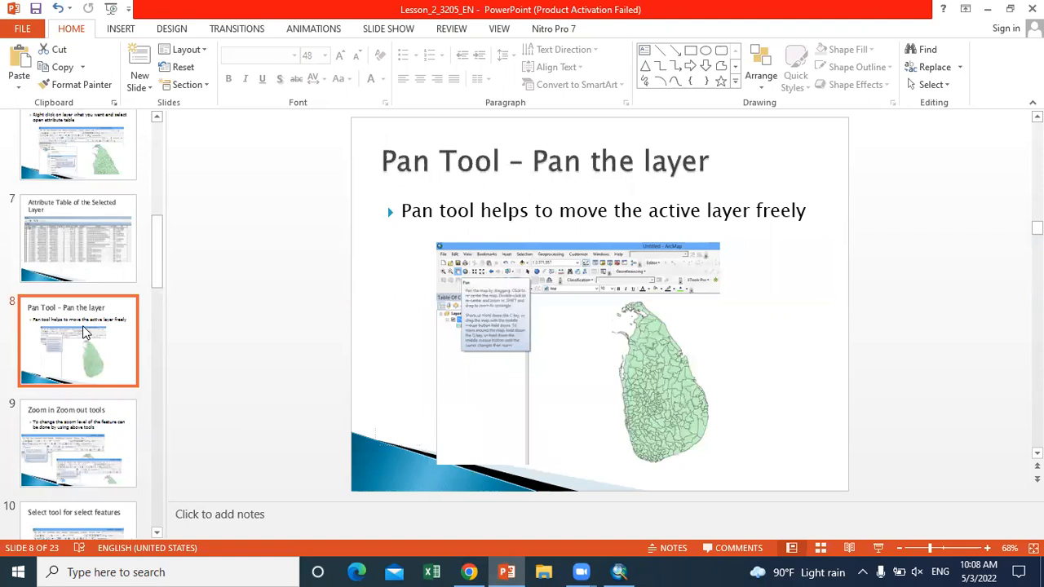
# Return to ArcMap and use the Pan tool to shift the island map slightly right and back left.
pyautogui.click(618, 571)
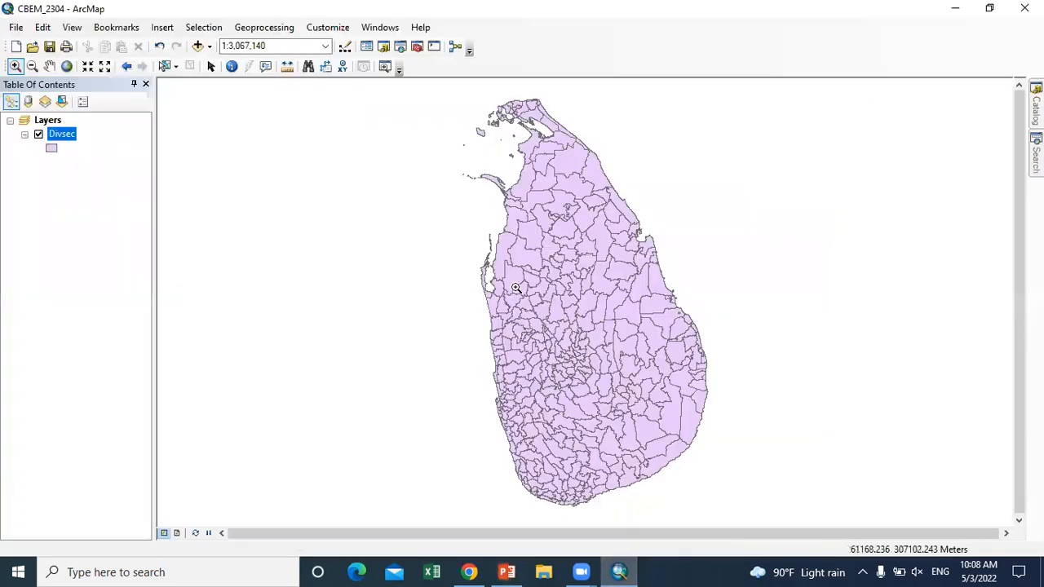
pyautogui.click(49, 66)
pyautogui.moveTo(564, 263); pyautogui.dragTo(616, 245)
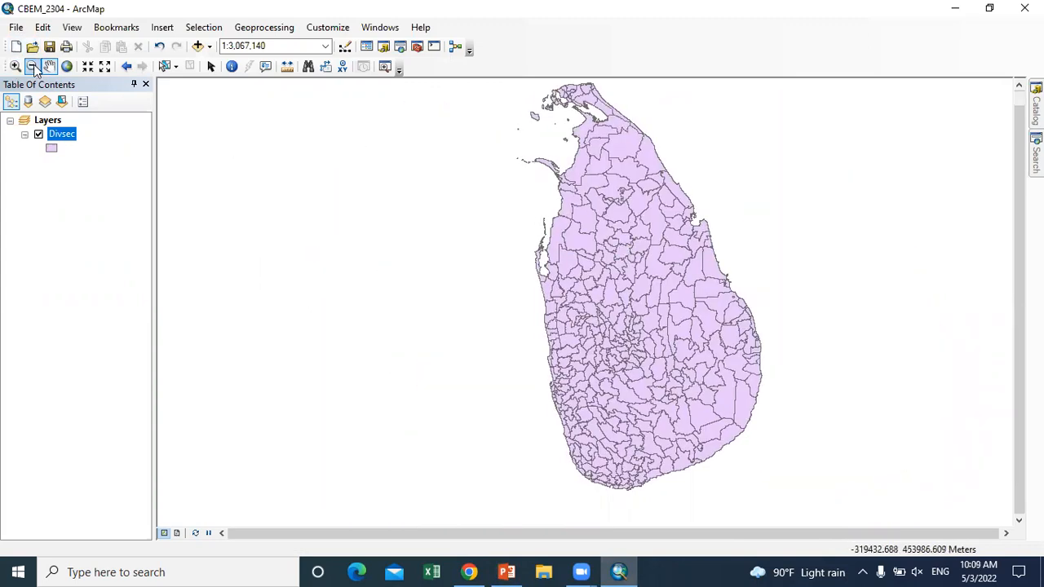
pyautogui.click(15, 67)
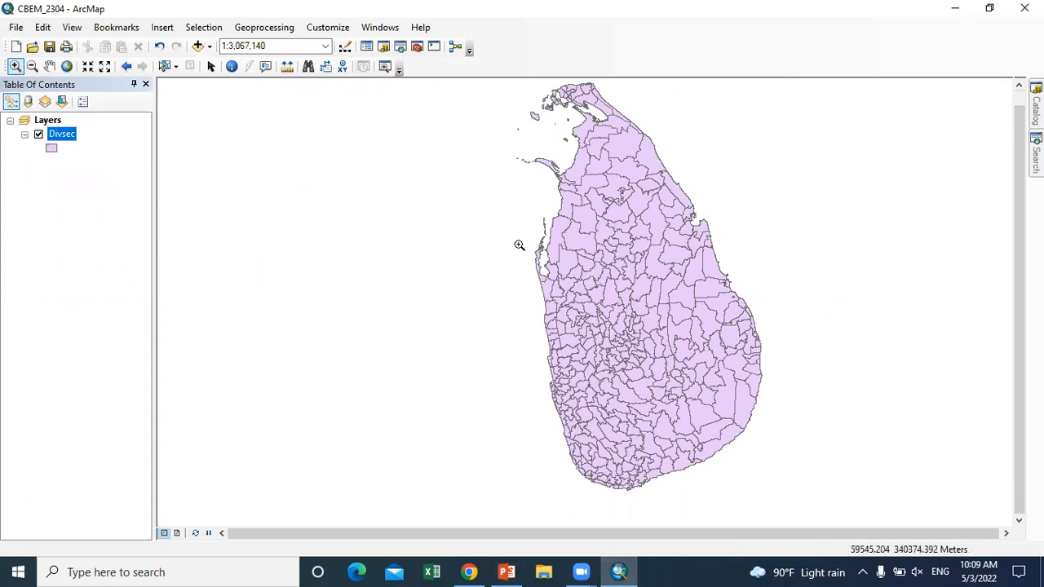
pyautogui.click(49, 70)
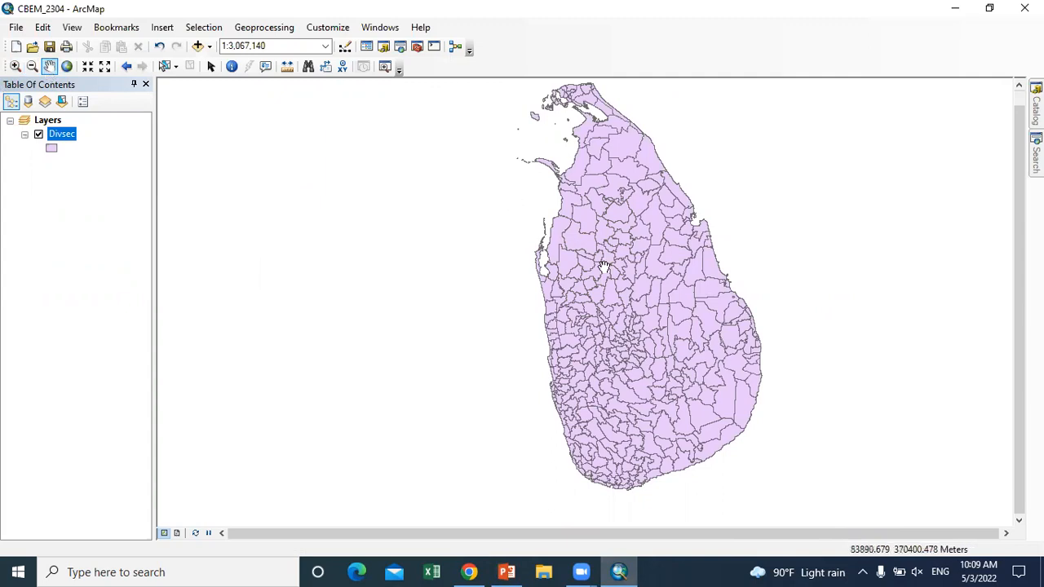
pyautogui.moveTo(704, 286); pyautogui.dragTo(654, 282)
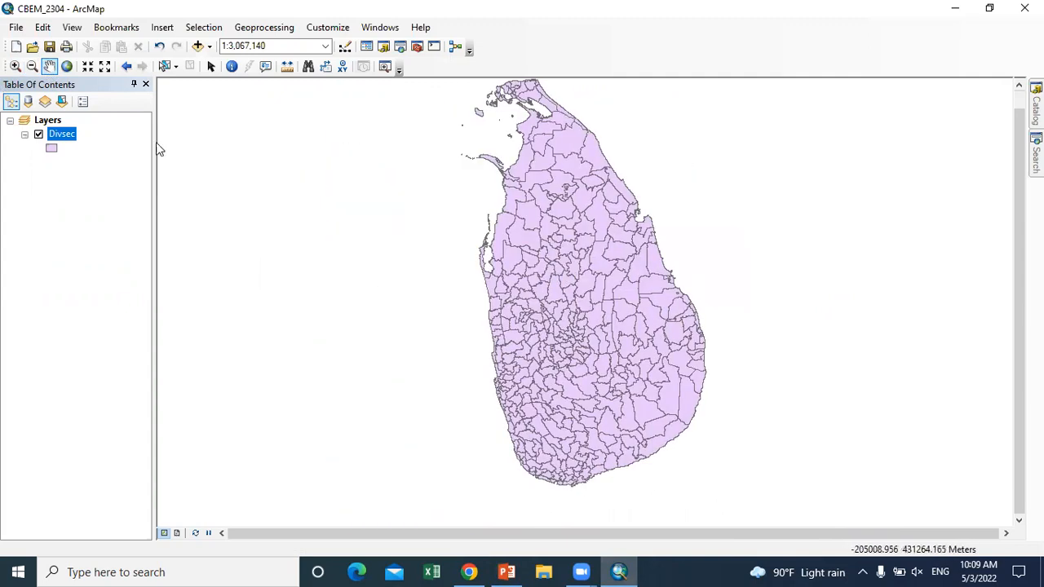
# Try box zooming in and out on the western side of the island, and restore the map to full extent.
pyautogui.click(14, 67)
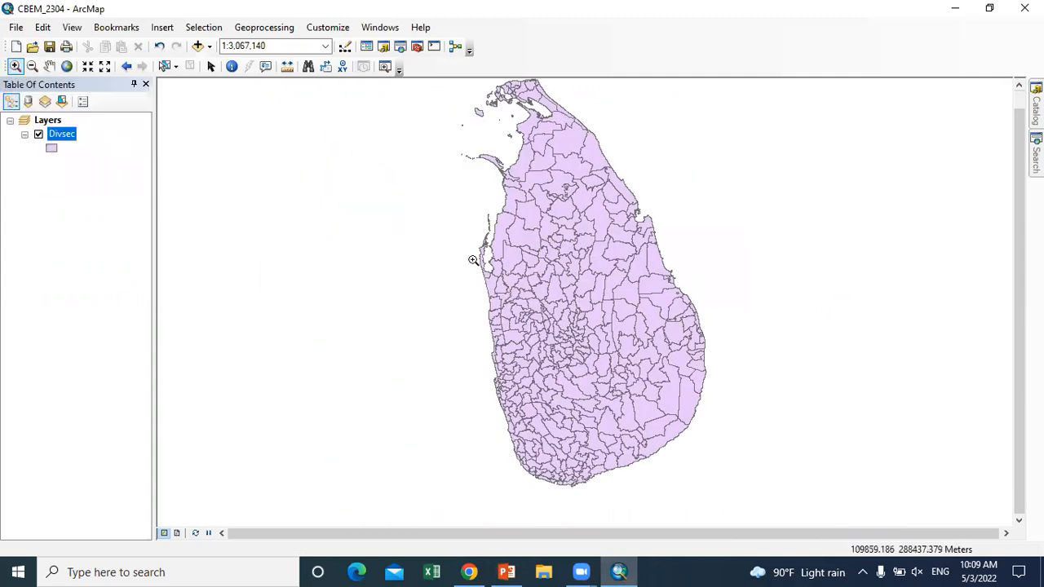
pyautogui.moveTo(445, 242); pyautogui.dragTo(619, 429)
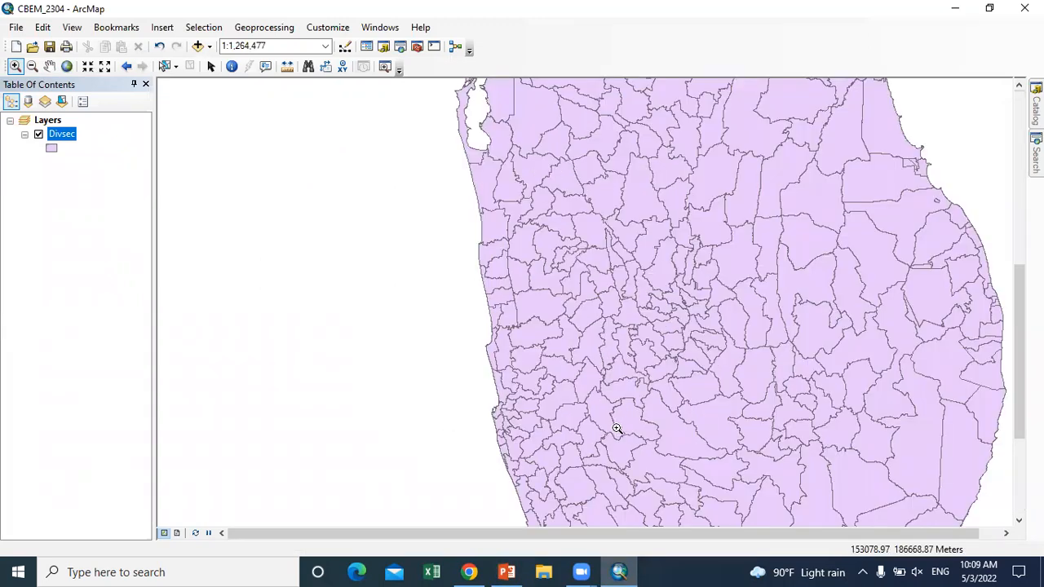
pyautogui.click(31, 67)
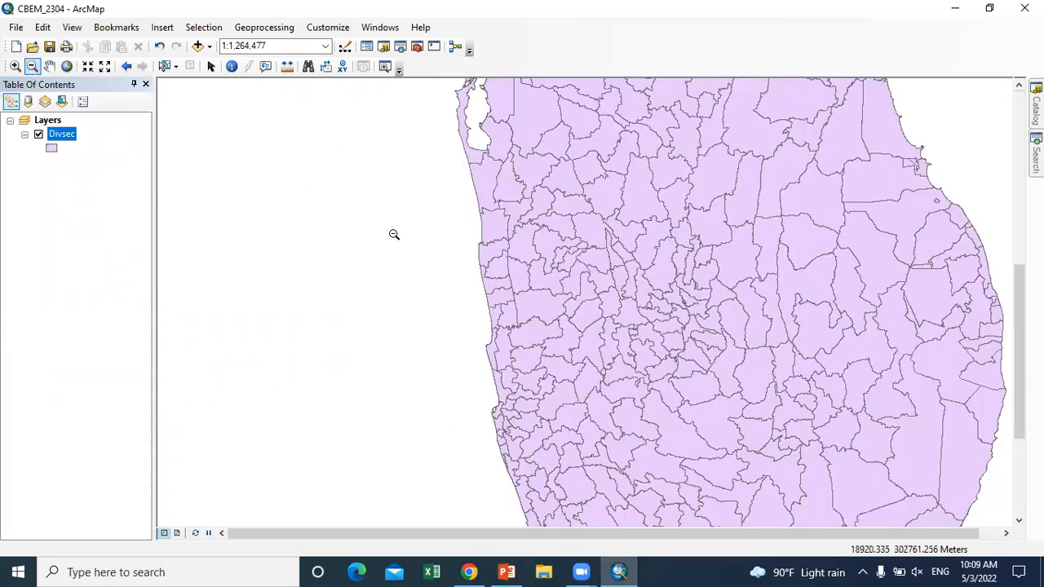
pyautogui.moveTo(426, 162); pyautogui.dragTo(628, 442)
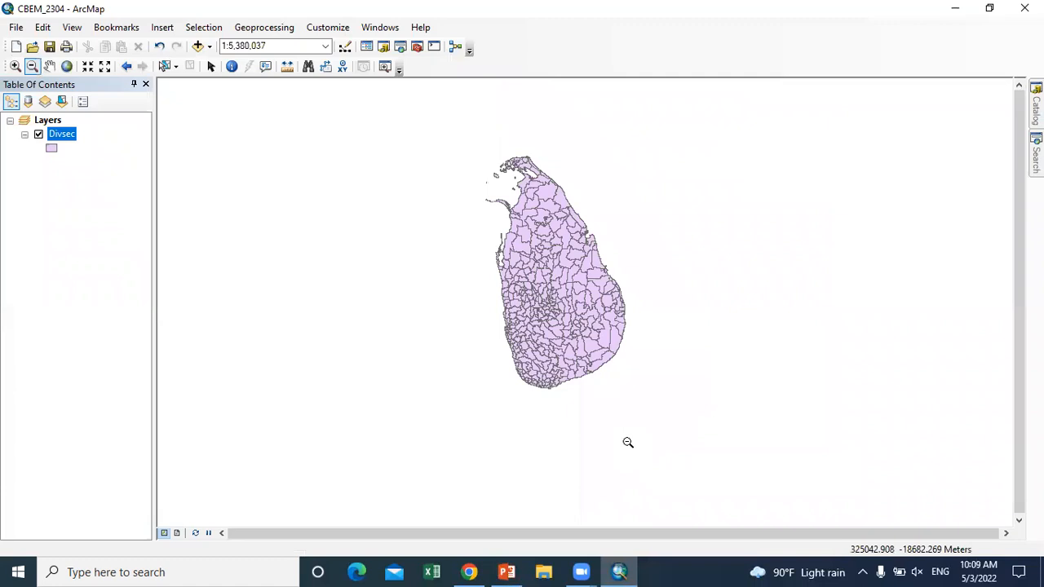
pyautogui.click(67, 67)
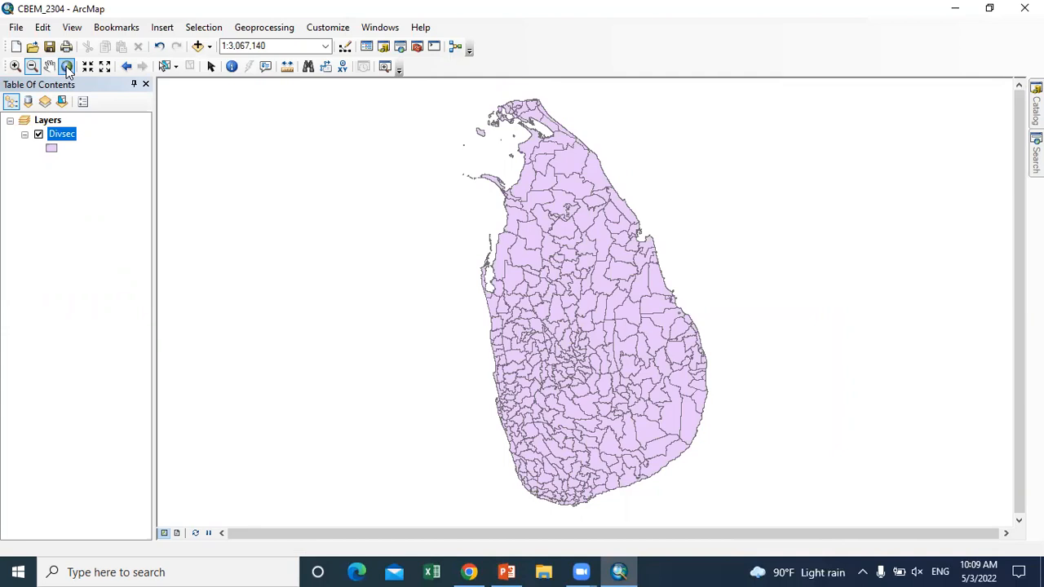
# Switch to PowerPoint and review the lesson slides on the attribute table, the zoom in and zoom out tools, and the select tool.
pyautogui.click(506, 572)
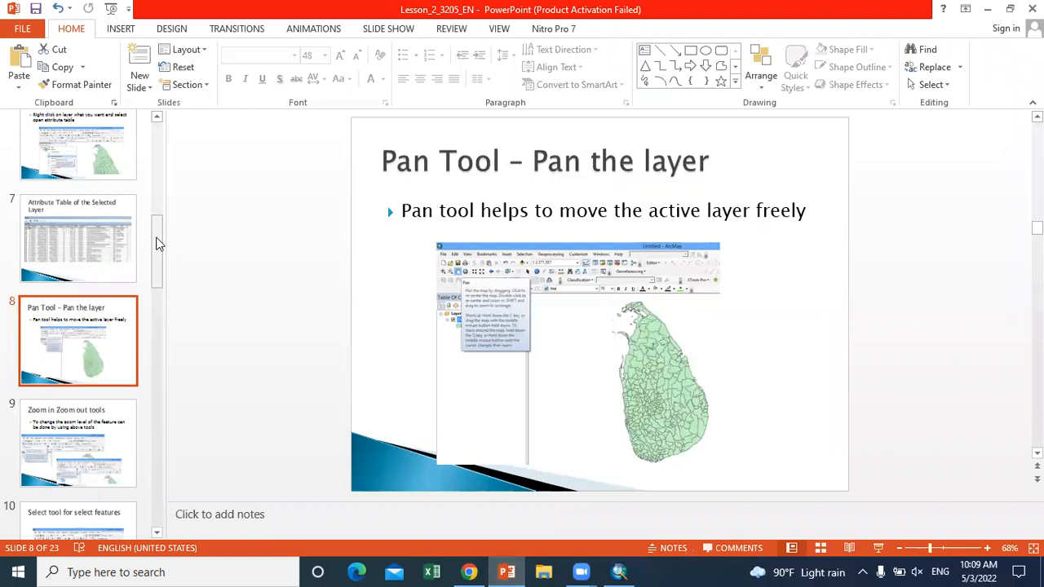
pyautogui.scroll(-2, 157, 245)
pyautogui.scroll(1, 117, 206)
pyautogui.click(116, 207)
pyautogui.click(104, 398)
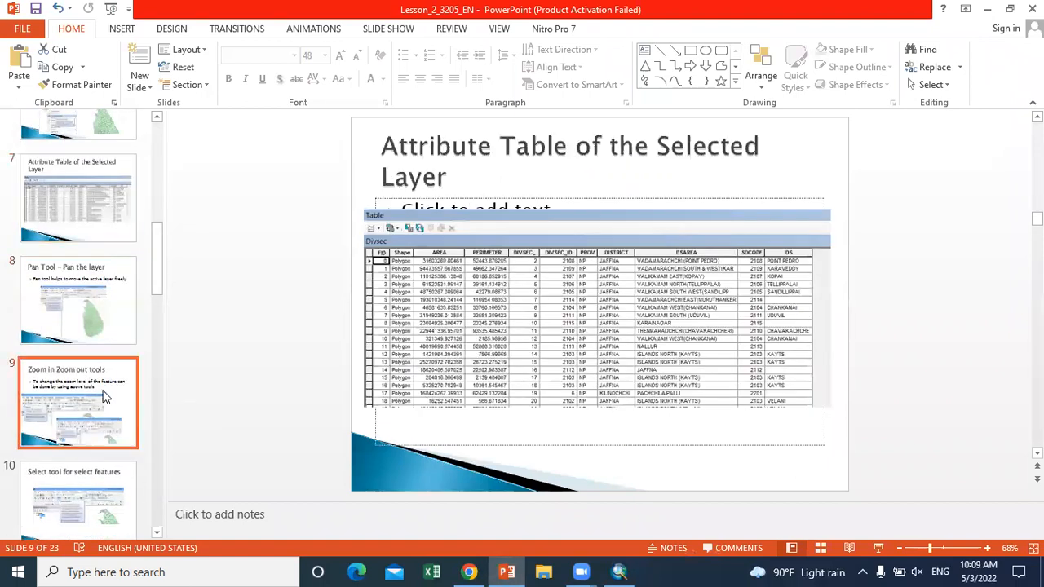
pyautogui.moveTo(156, 266); pyautogui.dragTo(153, 320)
pyautogui.click(86, 228)
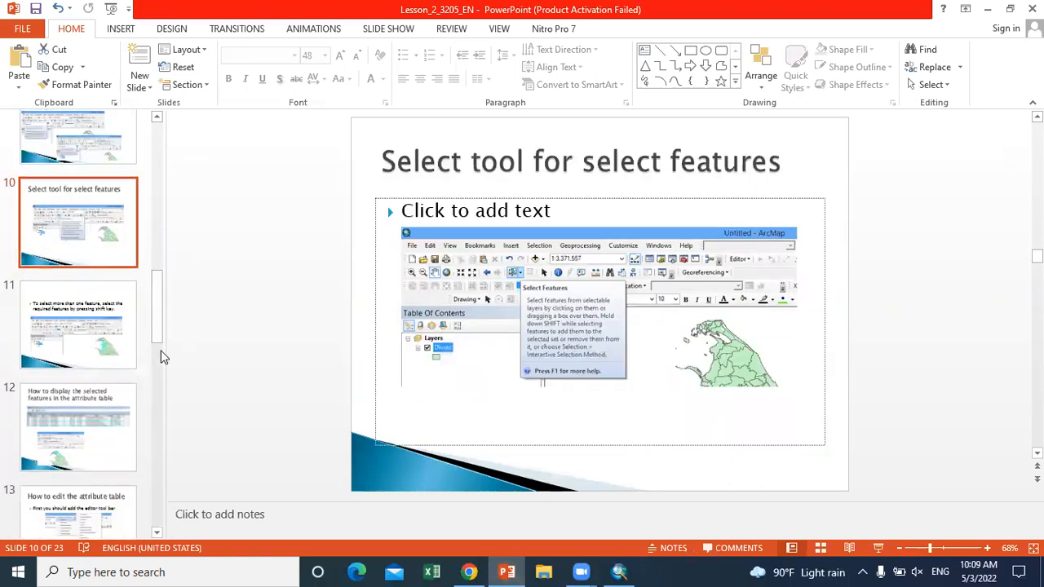